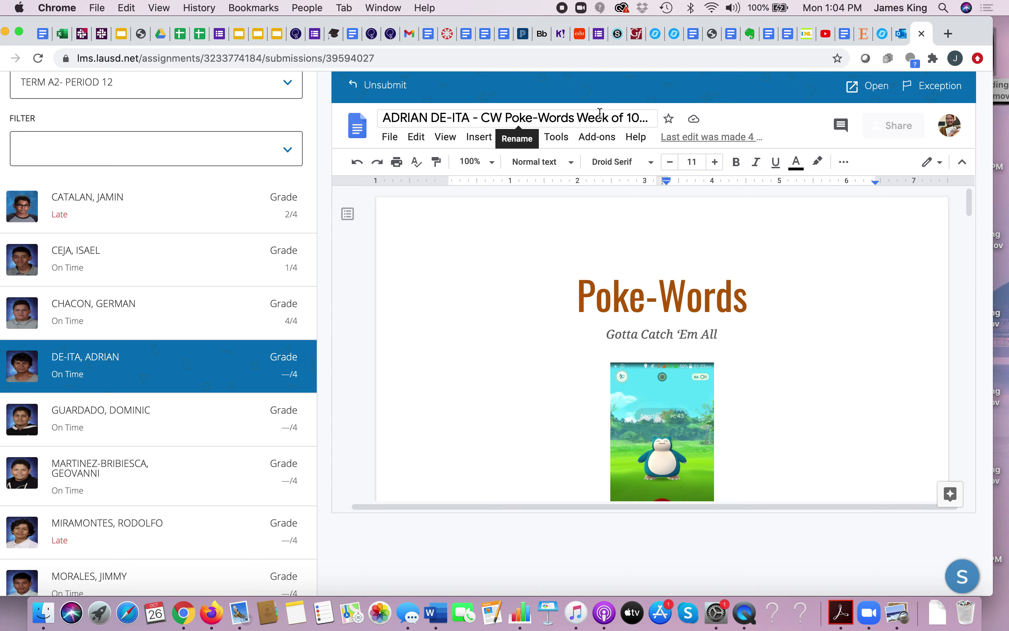
- Bring 1. Ignominious into view and highlight its quoted definition to read it
scroll(786, 296, down, 10)
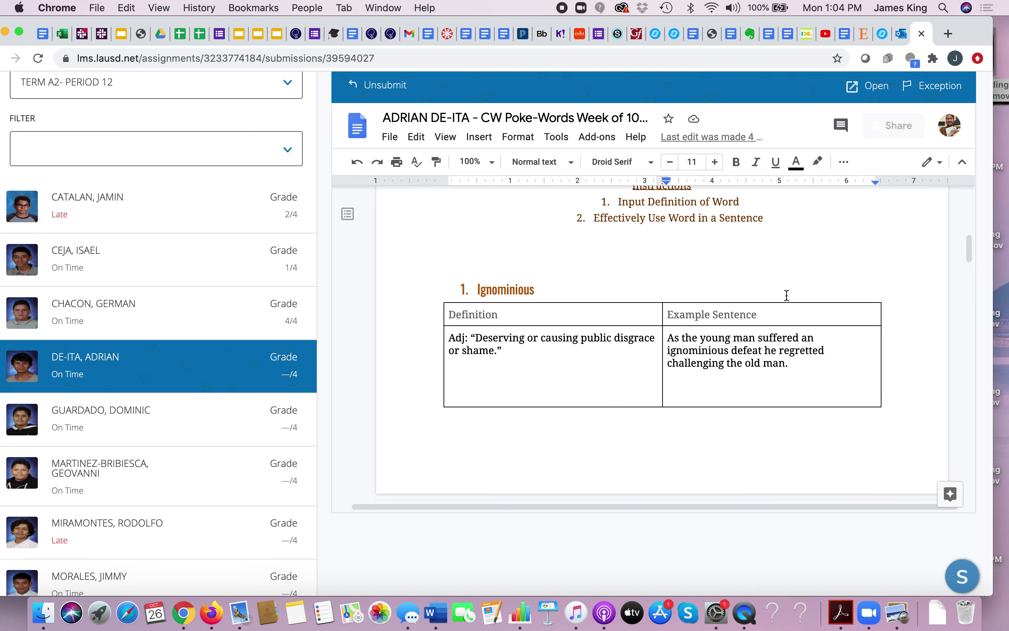
scroll(786, 295, down, 5)
scroll(786, 296, up, 2)
scroll(786, 295, up, 1)
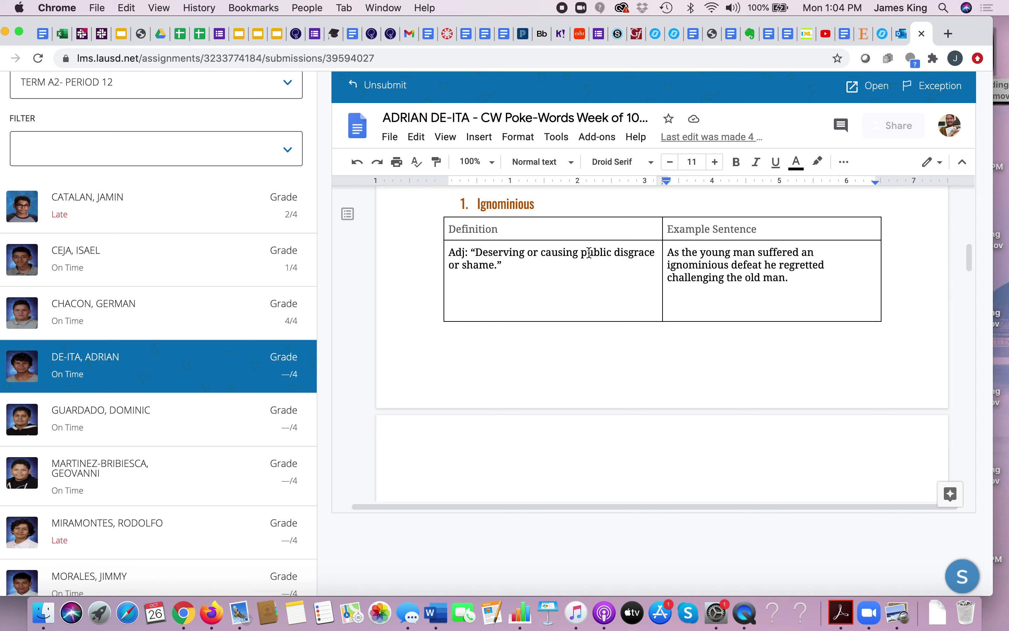
triple_click(500, 252)
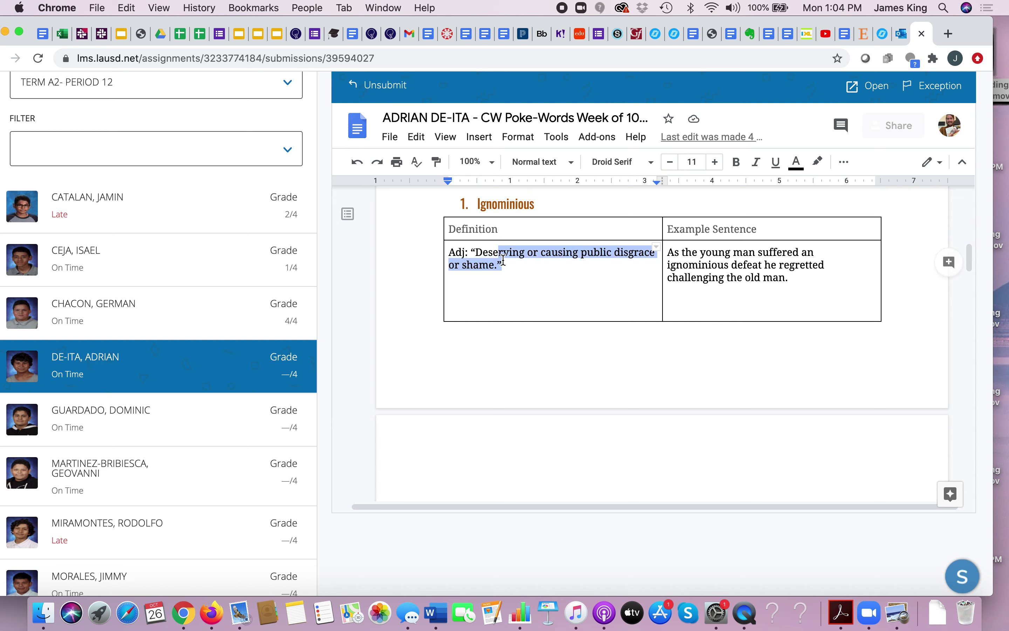
click(500, 256)
drag(471, 252, 502, 265)
- Add a period after 'shame' at the end of the Ignominious definition
click(495, 264)
text(.)
drag(614, 252, 619, 263)
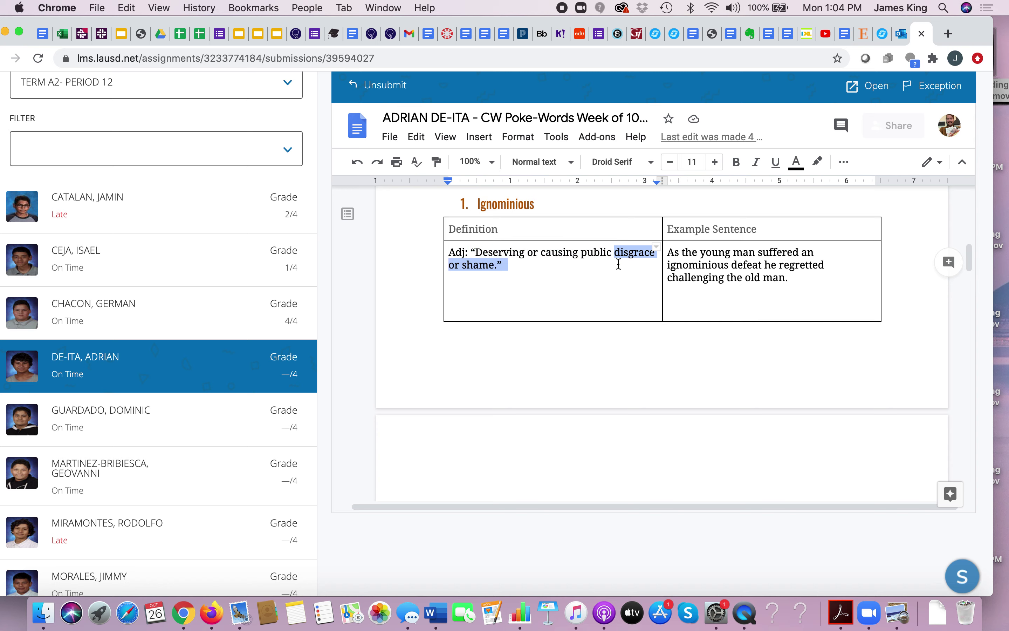
click(618, 263)
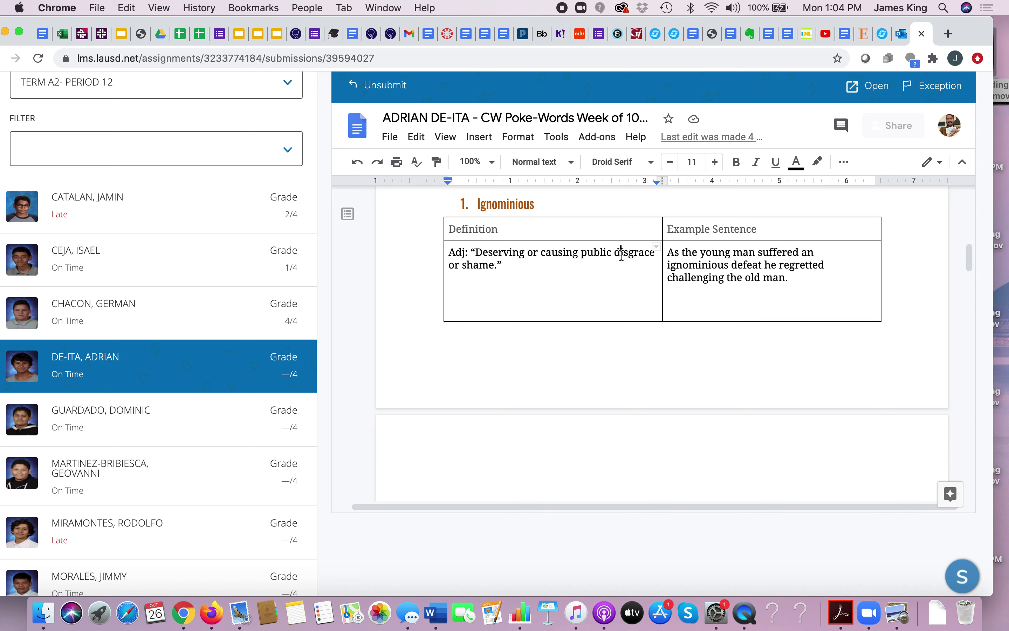
click(733, 267)
scroll(872, 273, down, 3)
scroll(873, 273, down, 5)
scroll(867, 271, up, 7)
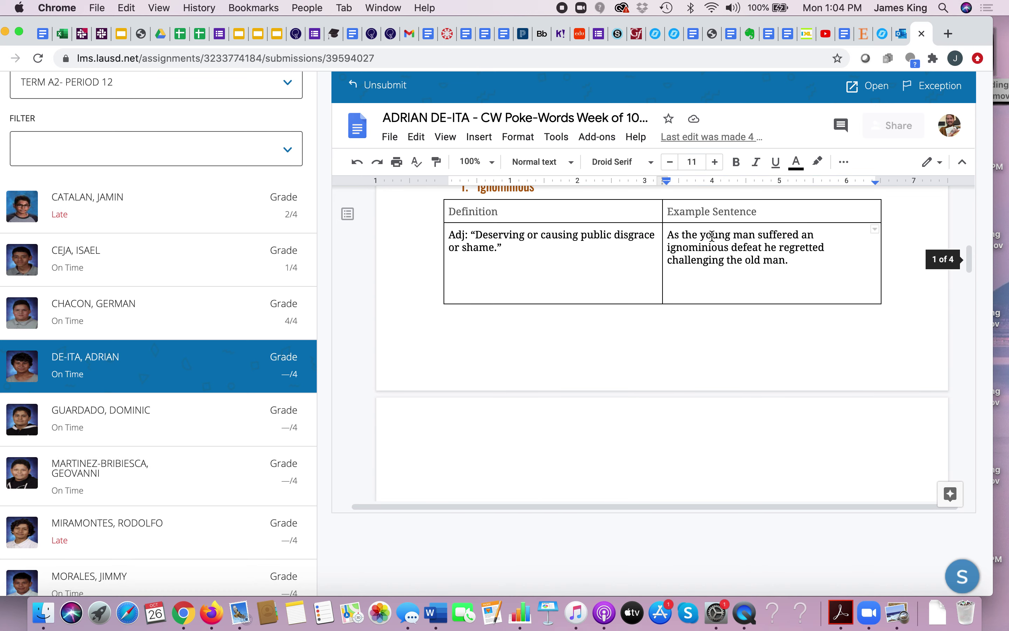
scroll(712, 235, up, 1)
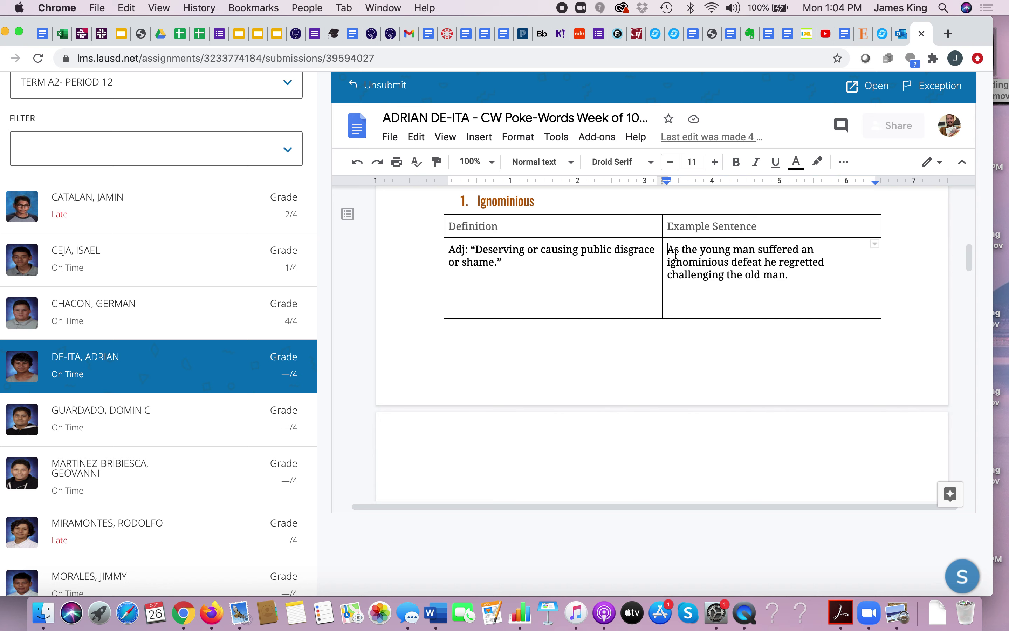
drag(668, 250, 790, 277)
click(790, 276)
click(667, 252)
click(657, 252)
- Go to 2. Cynical and highlight its whole example sentence to review it
drag(615, 249, 632, 263)
click(631, 264)
scroll(633, 287, down, 5)
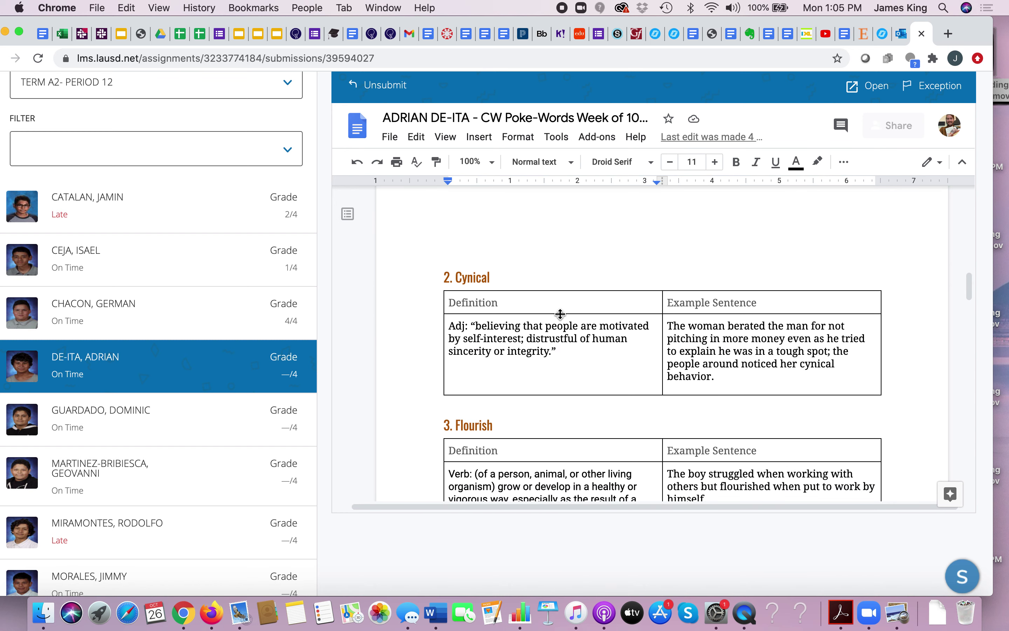
scroll(559, 316, up, 3)
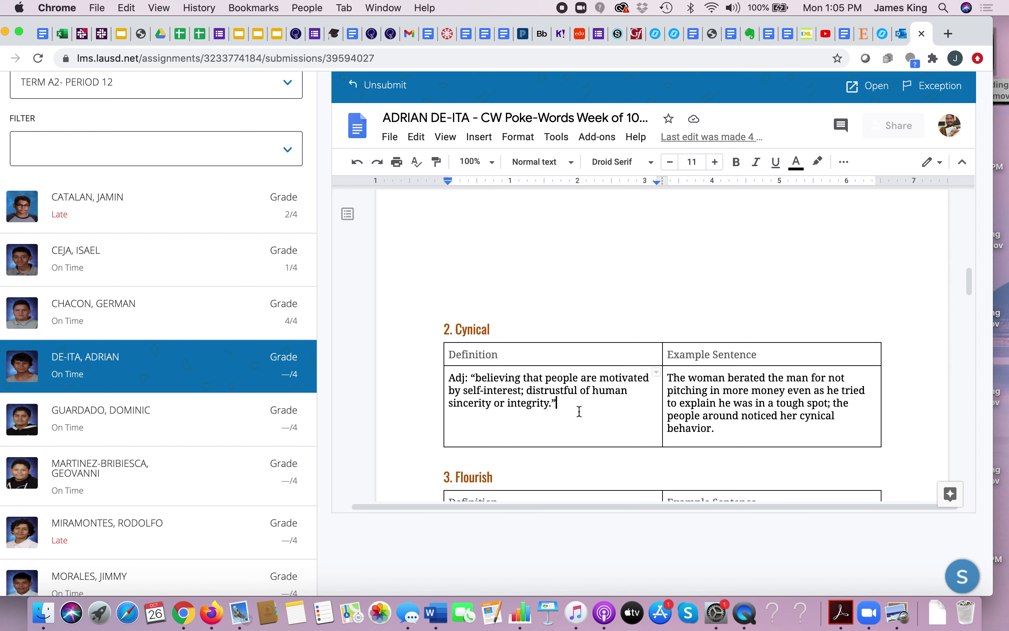
click(667, 379)
drag(667, 380, 714, 435)
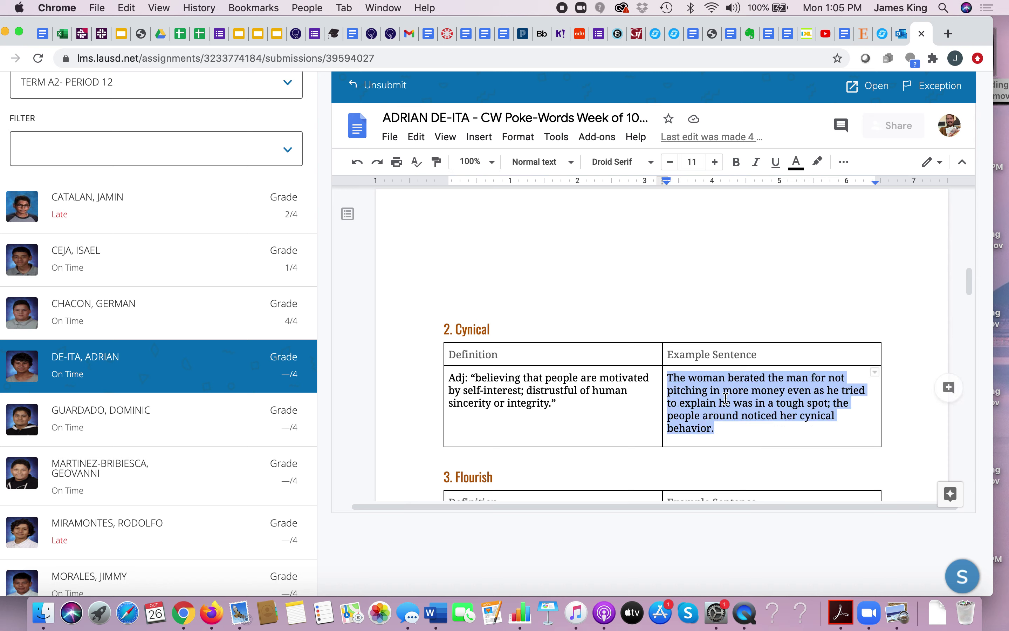
click(696, 385)
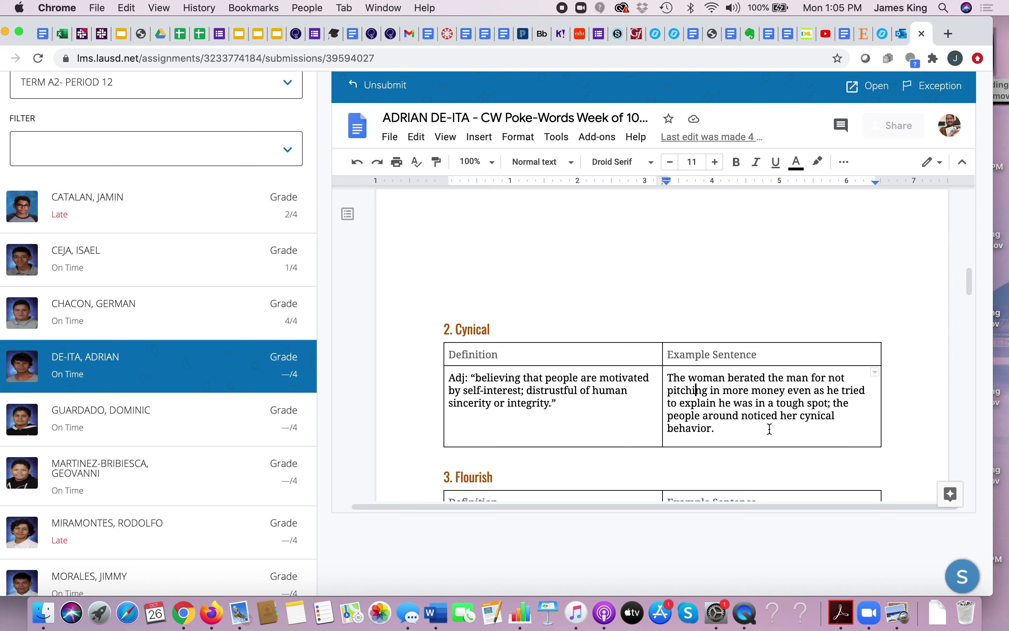
- Review the Cynical example's clauses: after the semicolon and the part ending at 'tough spot'
click(744, 429)
drag(745, 429, 835, 407)
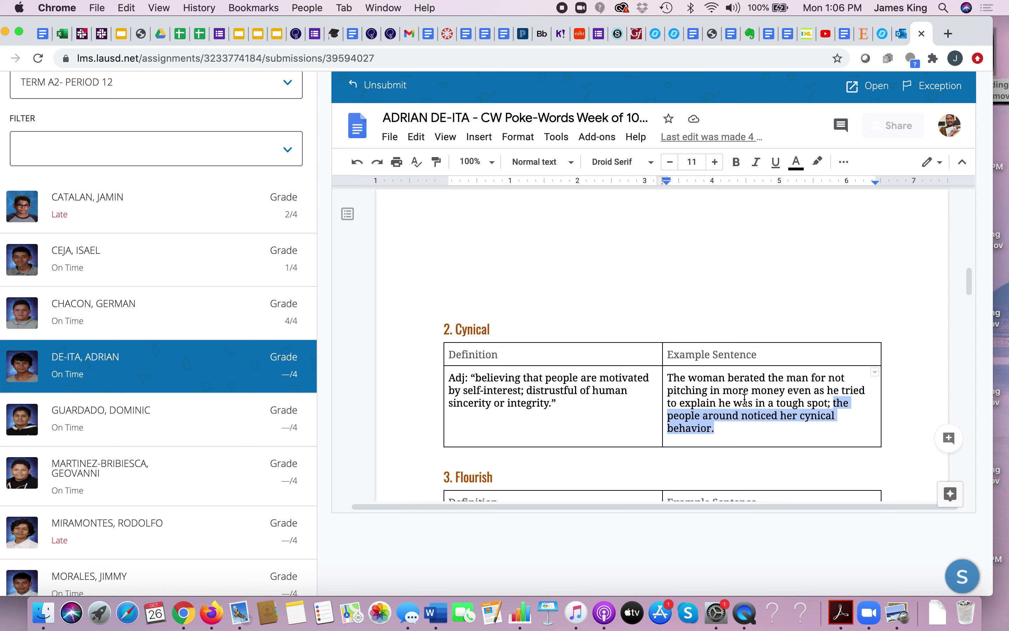
click(845, 419)
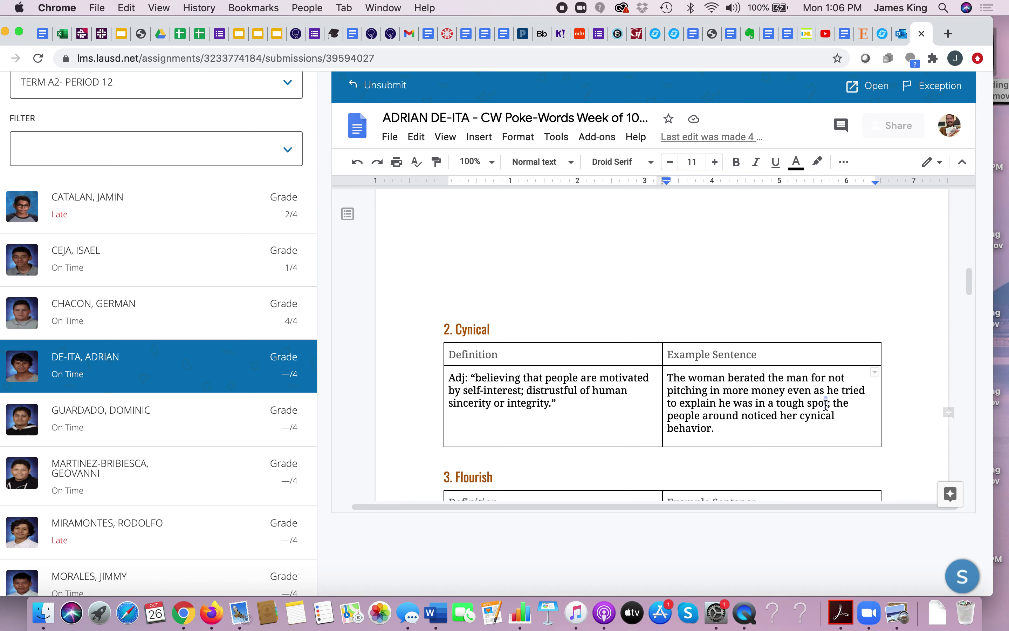
drag(827, 404, 811, 379)
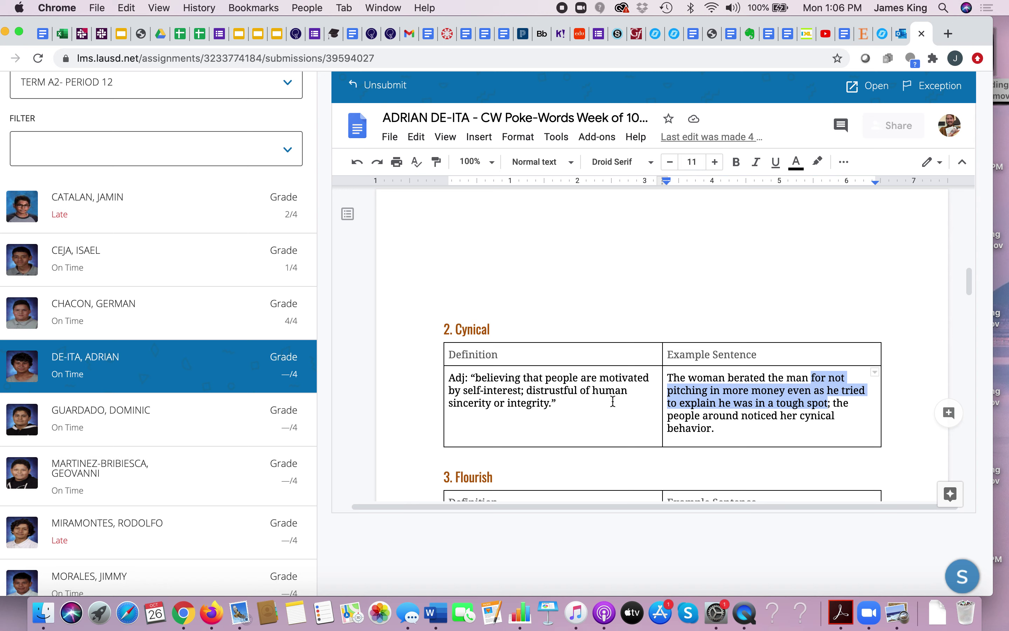
click(820, 402)
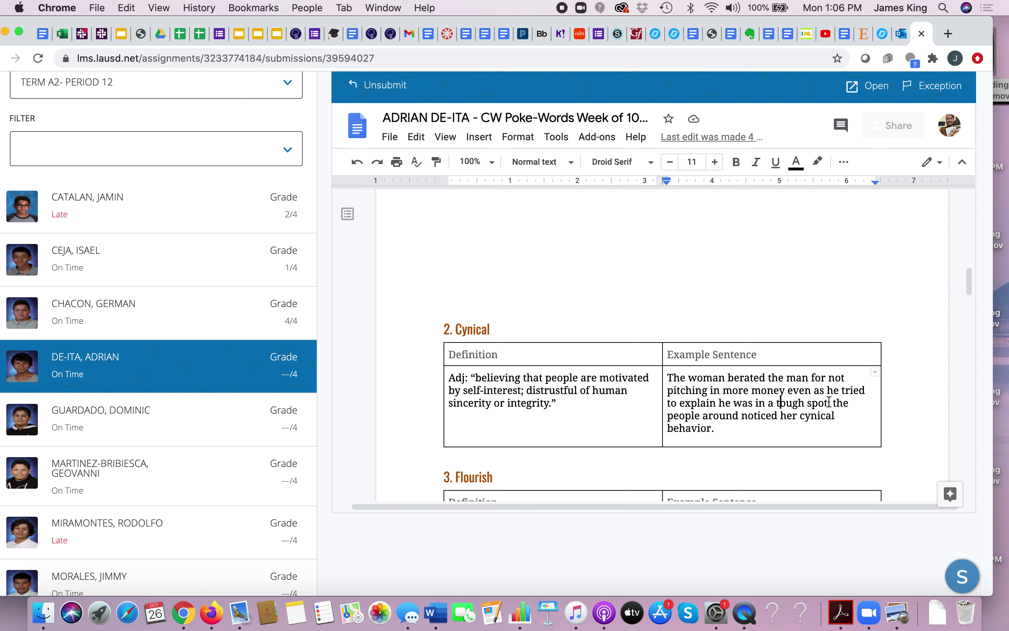
drag(739, 392, 809, 396)
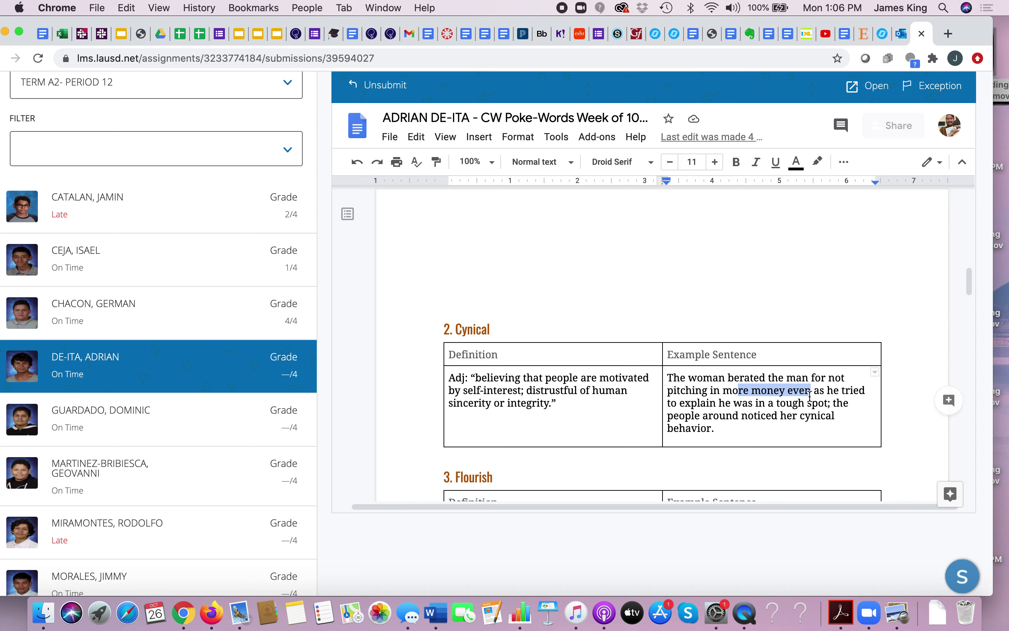
click(810, 394)
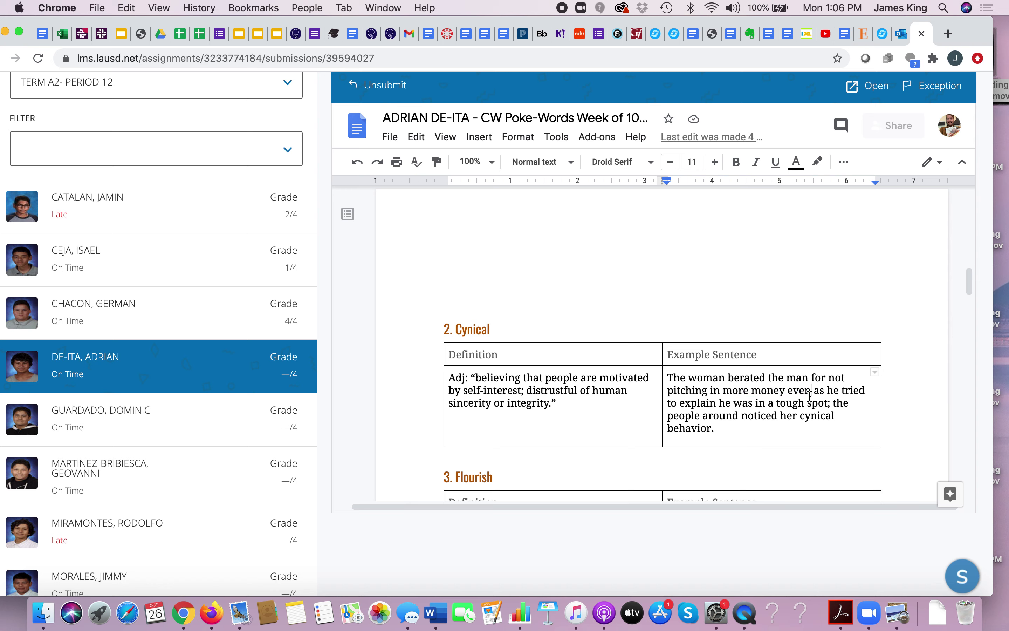
double_click(787, 380)
click(803, 380)
drag(773, 403, 835, 402)
click(847, 425)
drag(526, 392, 579, 392)
click(581, 410)
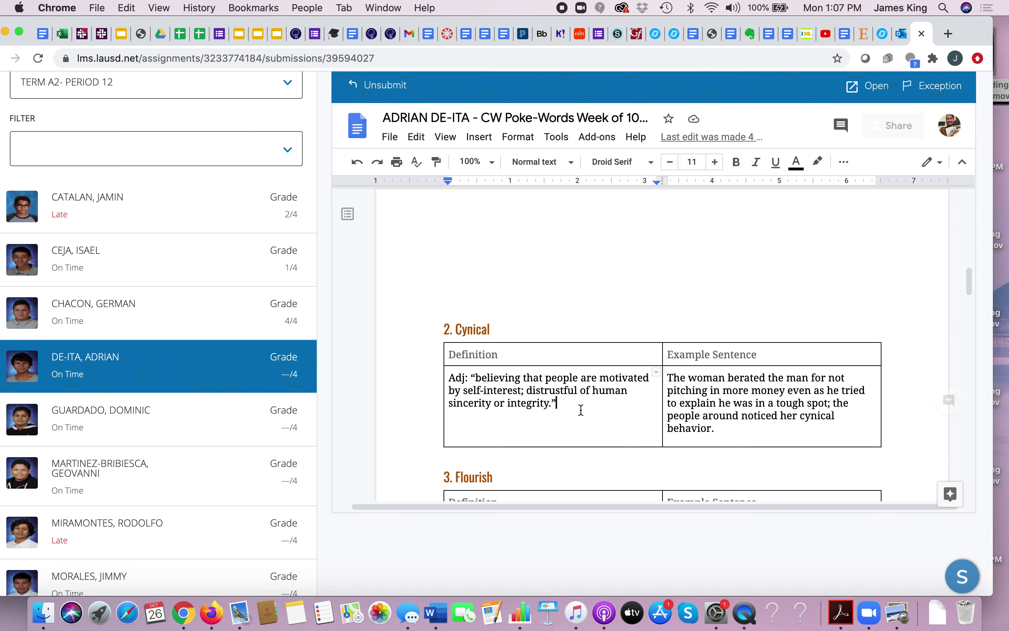
drag(524, 392, 578, 393)
click(563, 408)
drag(444, 329, 503, 331)
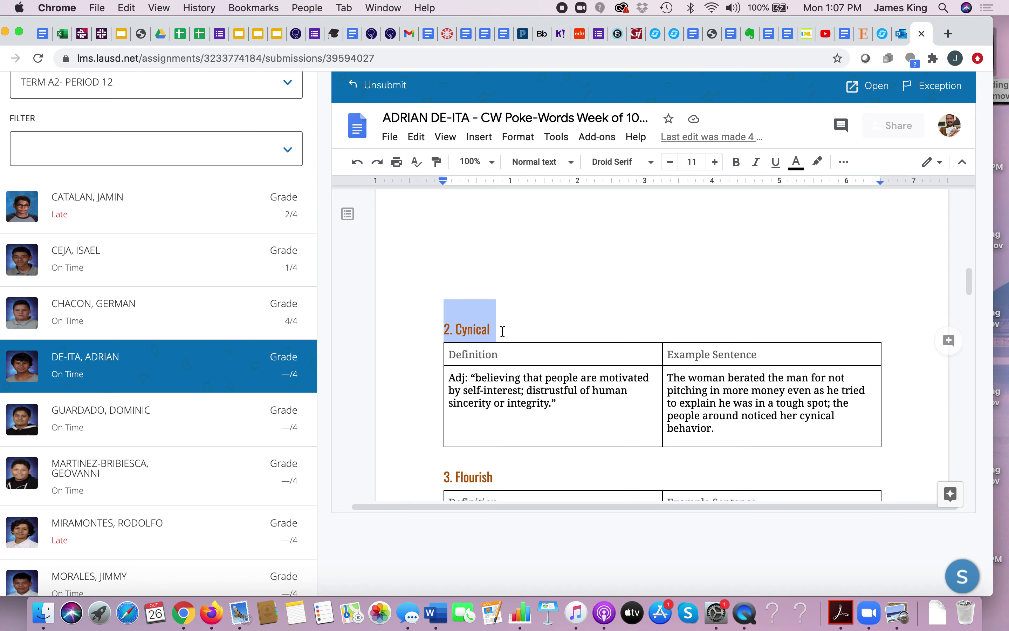
- Go to 3. Flourish and highlight its full definition to review it
click(502, 332)
scroll(503, 331, down, 5)
scroll(502, 331, down, 1)
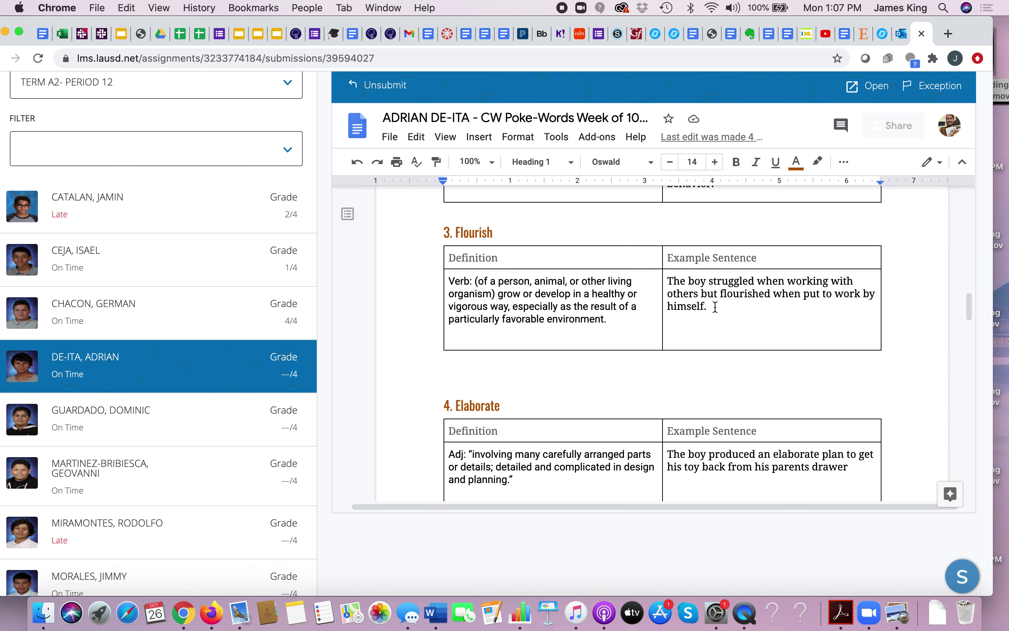
click(670, 279)
scroll(628, 306, down, 1)
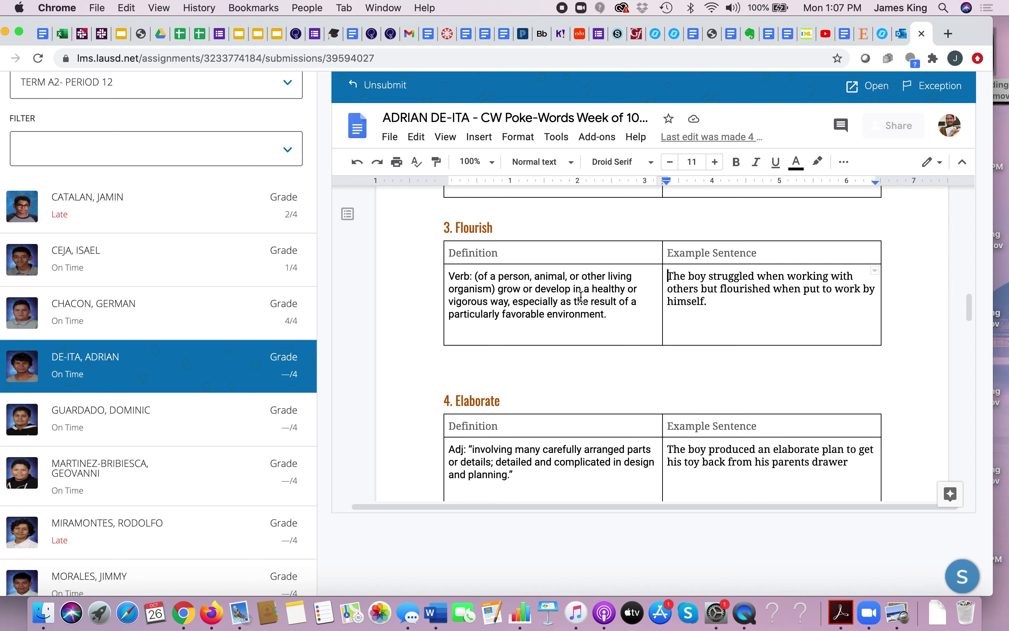
drag(628, 307, 449, 267)
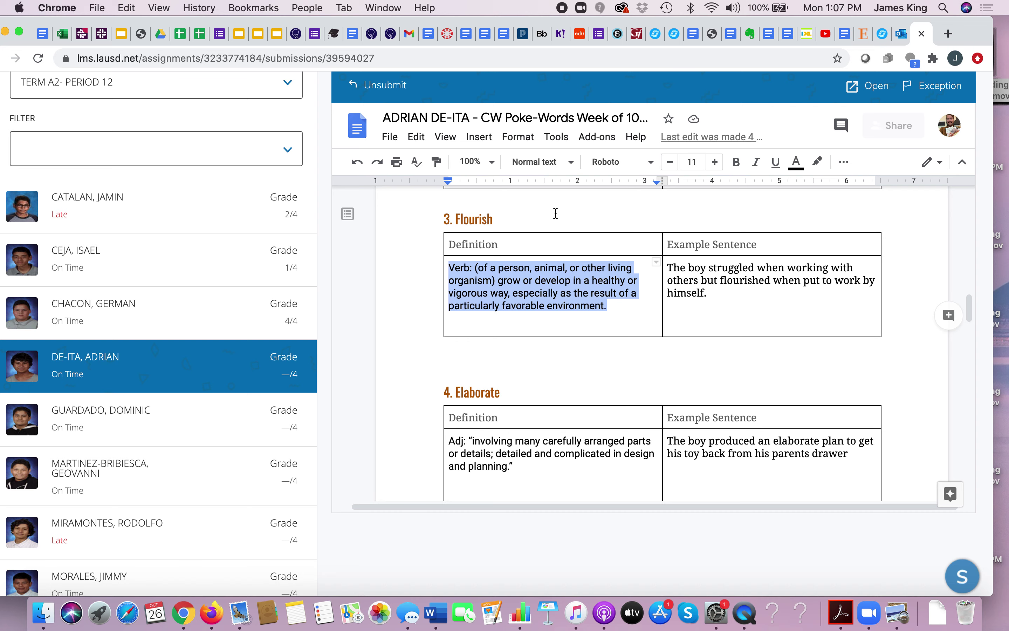
- Reread the Flourish heading, then move on to the 4. Elaborate heading
drag(515, 221, 417, 219)
click(467, 286)
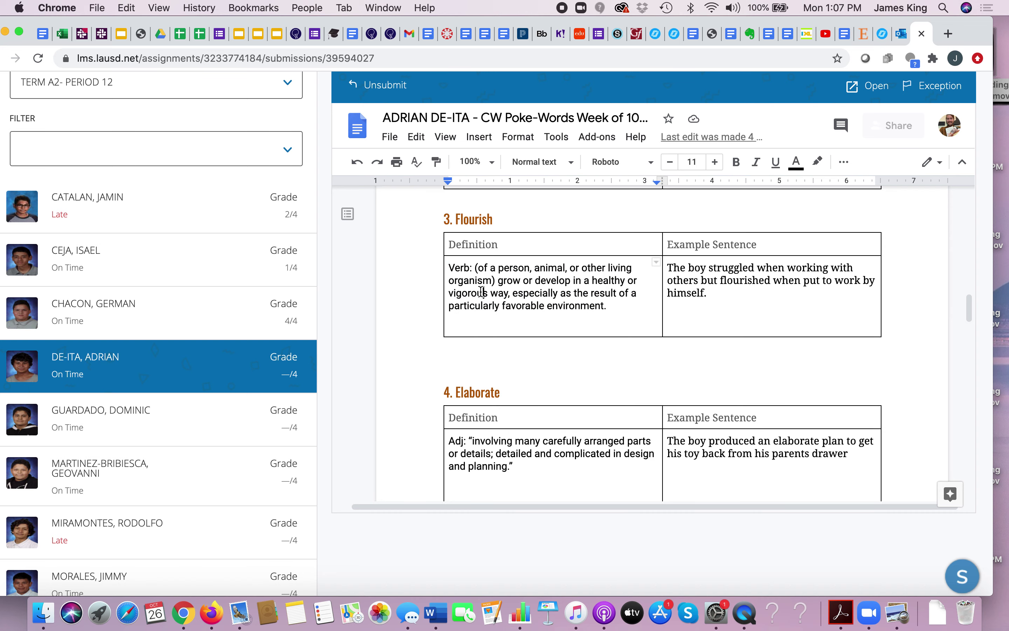
scroll(480, 291, down, 4)
click(505, 230)
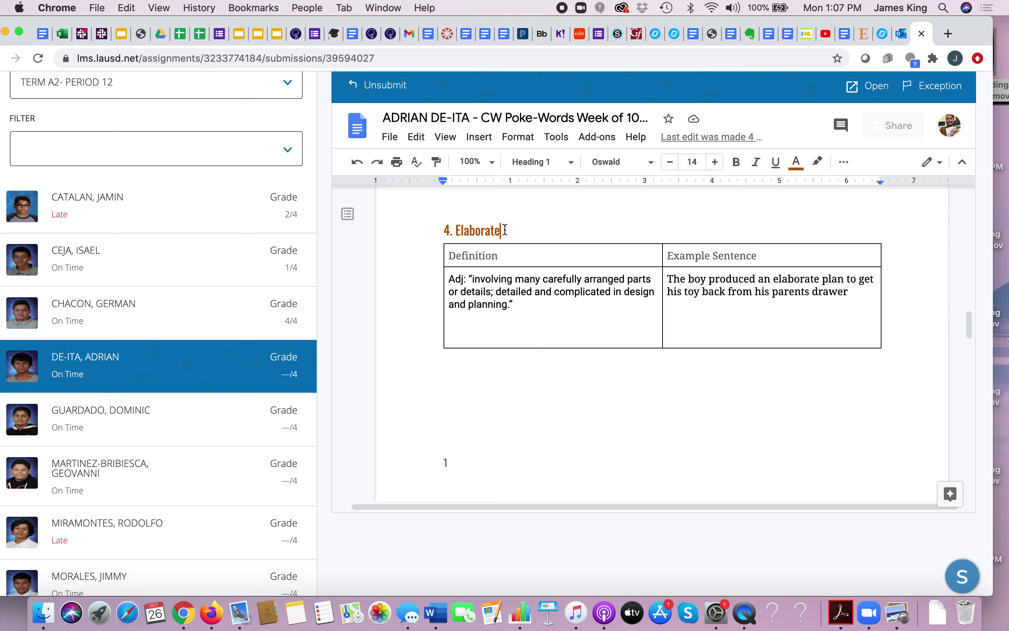
drag(456, 230, 502, 231)
click(502, 232)
click(470, 278)
drag(469, 278, 494, 291)
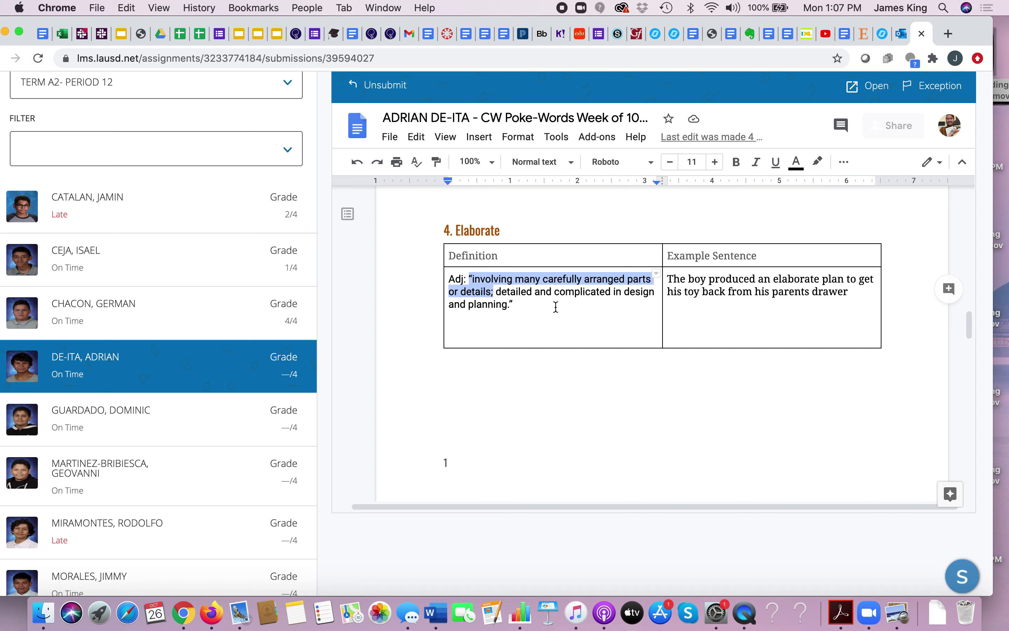
click(601, 320)
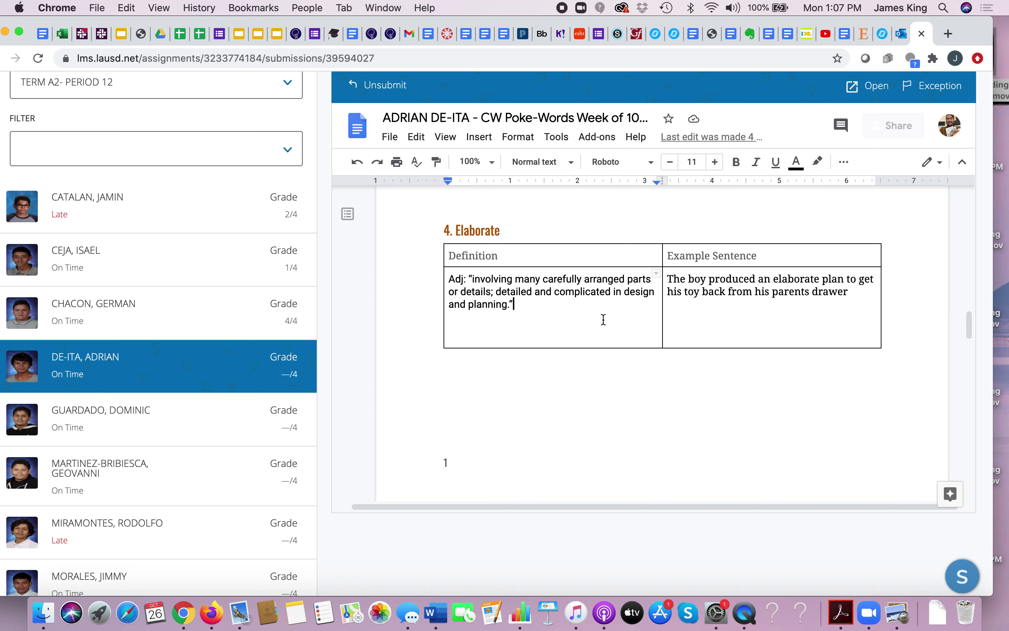
click(692, 297)
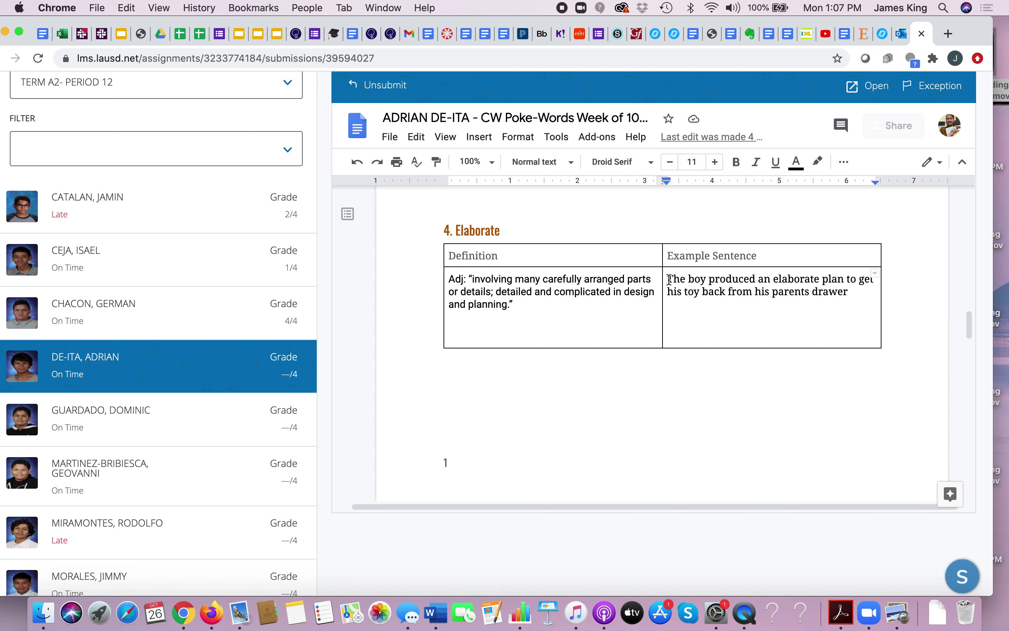
drag(667, 278, 874, 293)
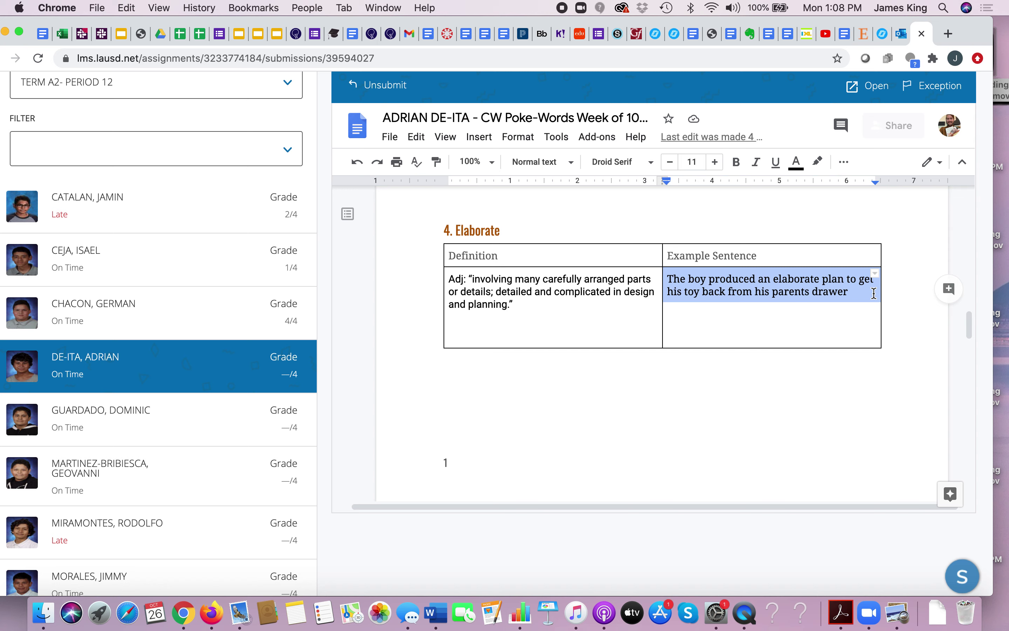
click(874, 293)
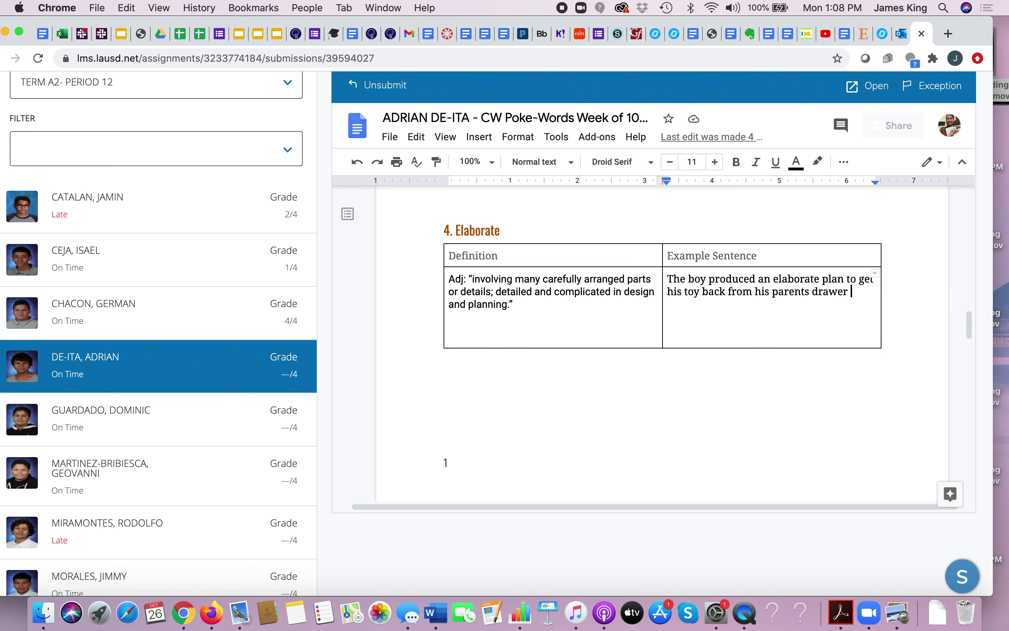
- Replace the stray space after 'drawer' with a period in the Elaborate example
key(BackSpace)
text(.)
scroll(816, 293, down, 4)
scroll(813, 295, up, 3)
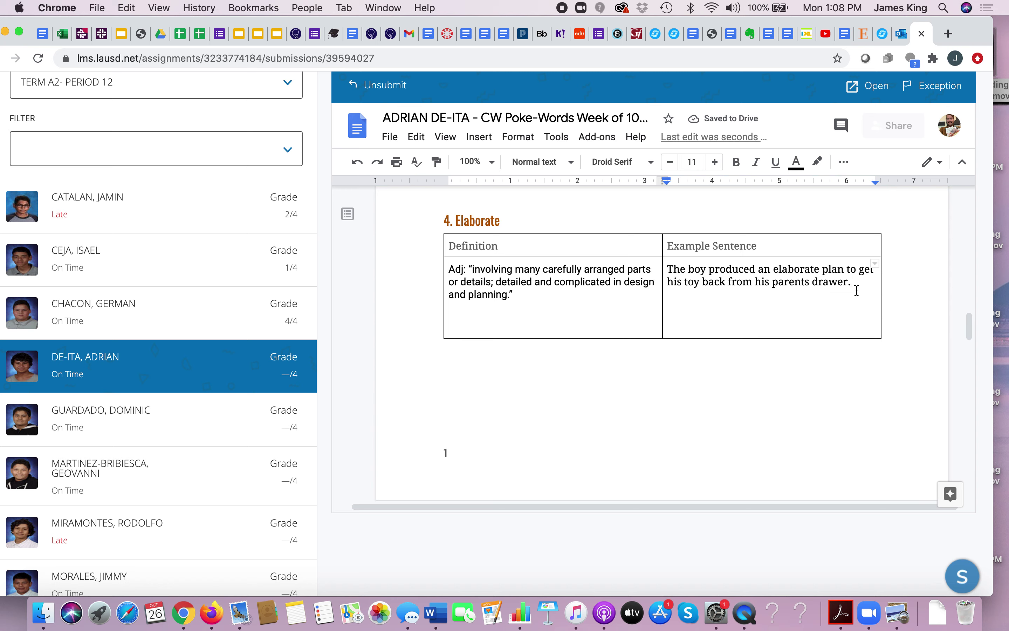
click(714, 282)
- Reread the Elaborate example sentence, the definition's 'carefully arranged parts', and the heading
drag(666, 268, 854, 285)
click(800, 269)
drag(670, 269, 696, 270)
click(759, 272)
drag(537, 269, 492, 282)
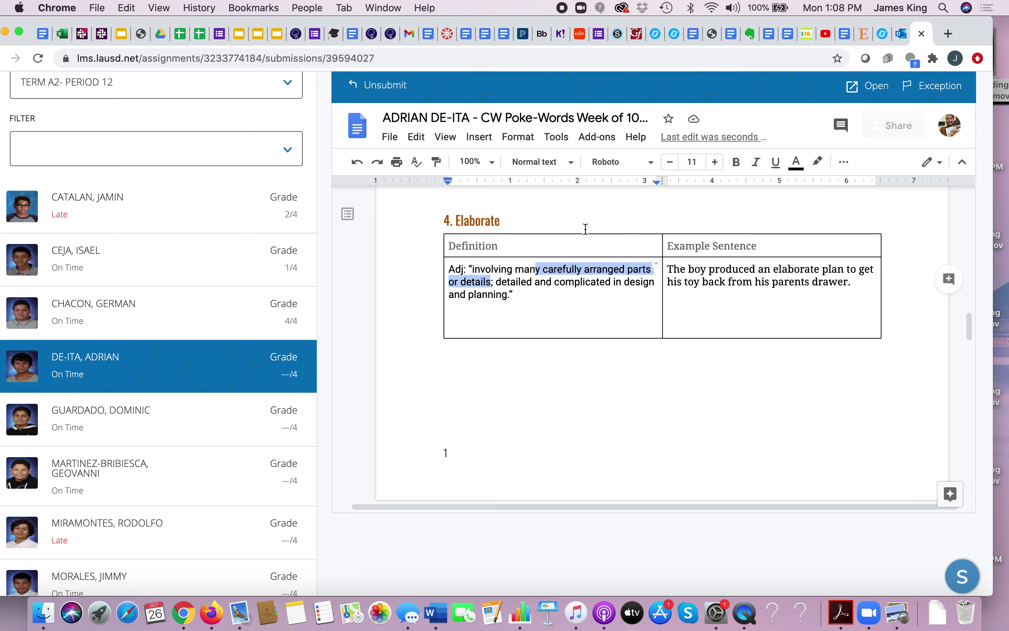
click(509, 219)
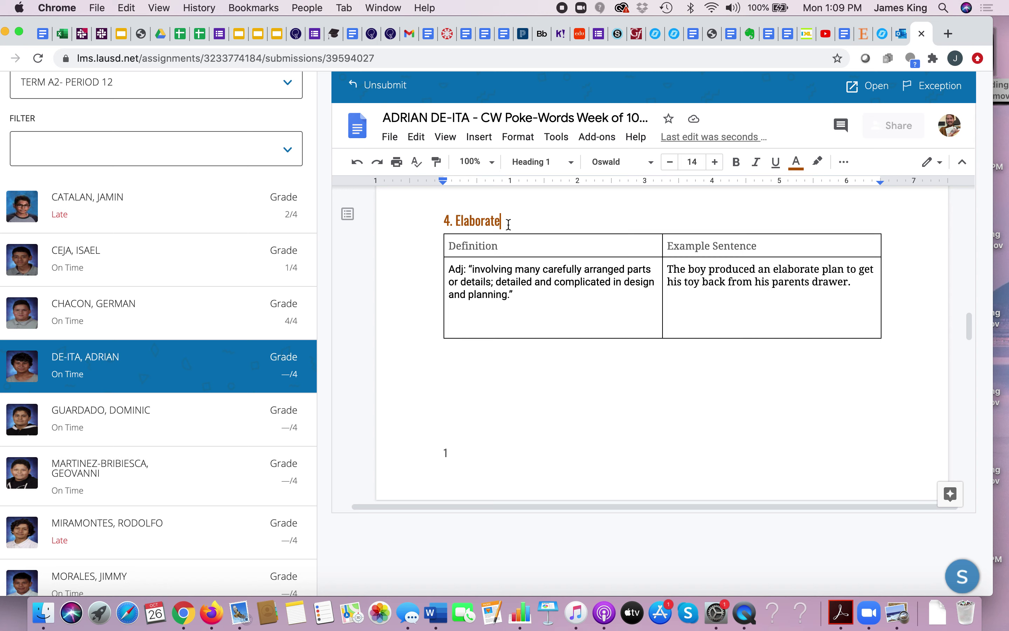
drag(508, 224, 456, 223)
click(546, 297)
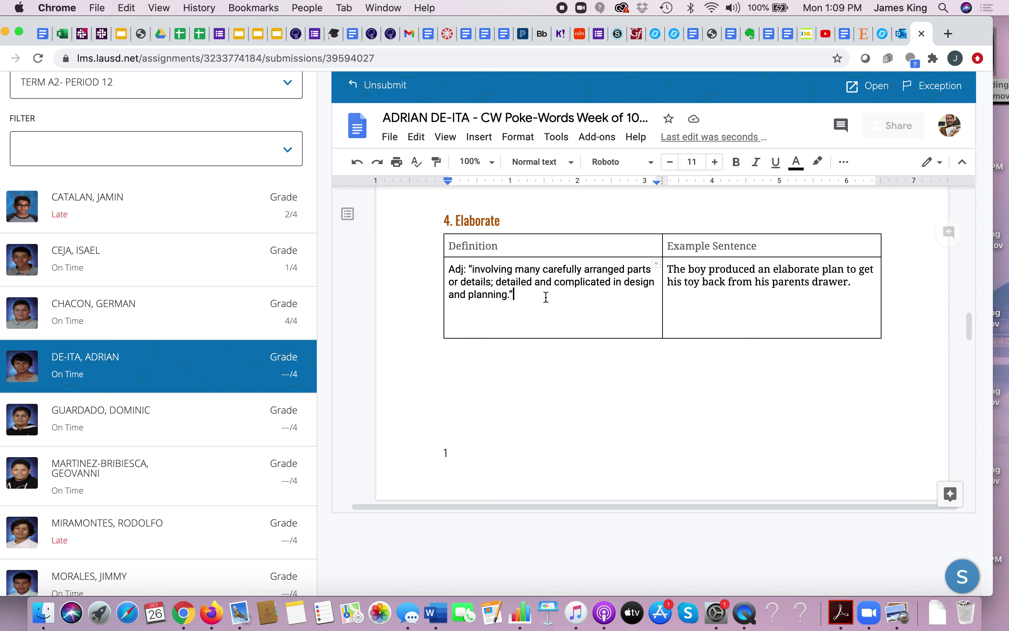
- Go to 5. Obstinate and highlight its heading and definition while reading
scroll(555, 312, down, 3)
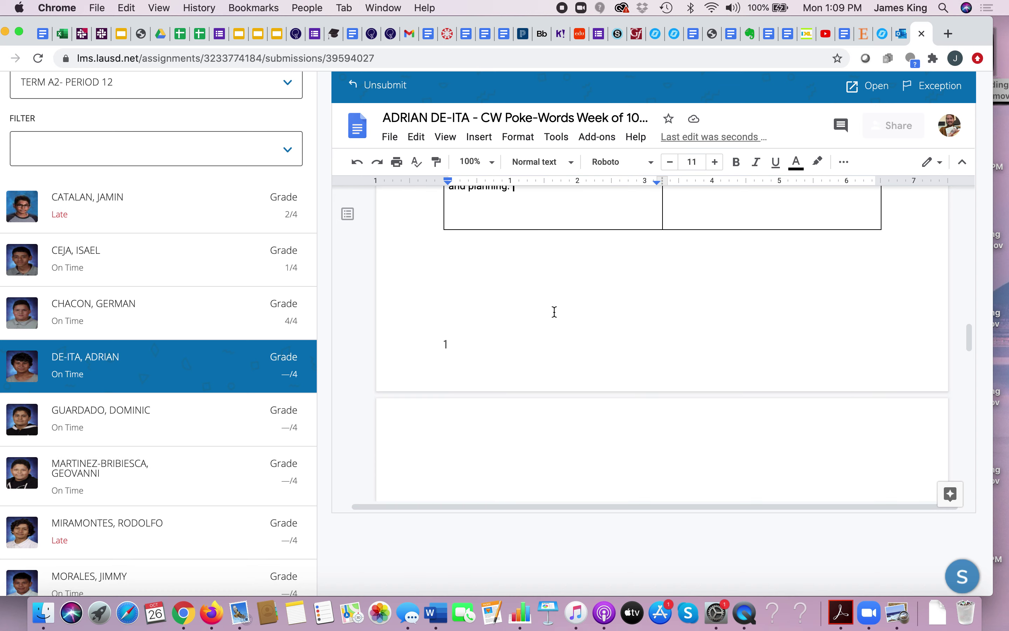
scroll(555, 312, down, 5)
double_click(514, 239)
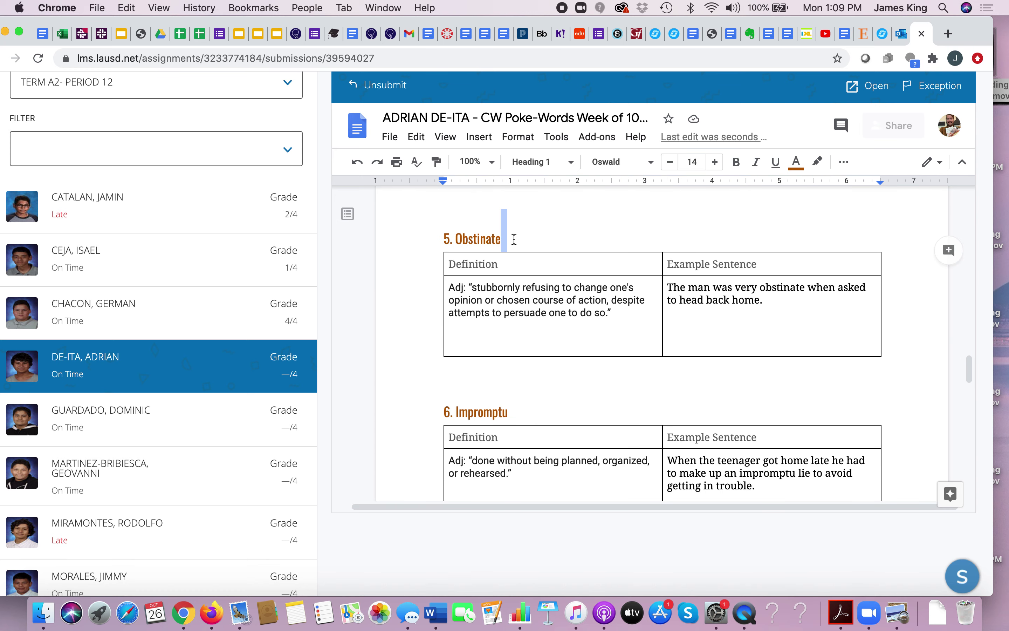
click(513, 239)
drag(474, 294, 610, 314)
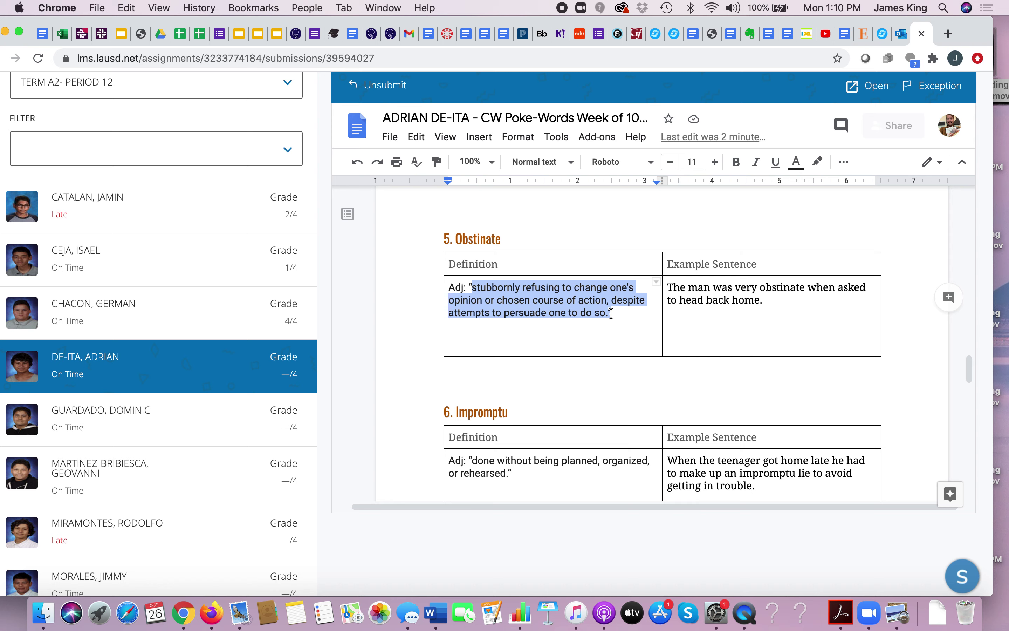
drag(501, 237, 460, 249)
click(469, 239)
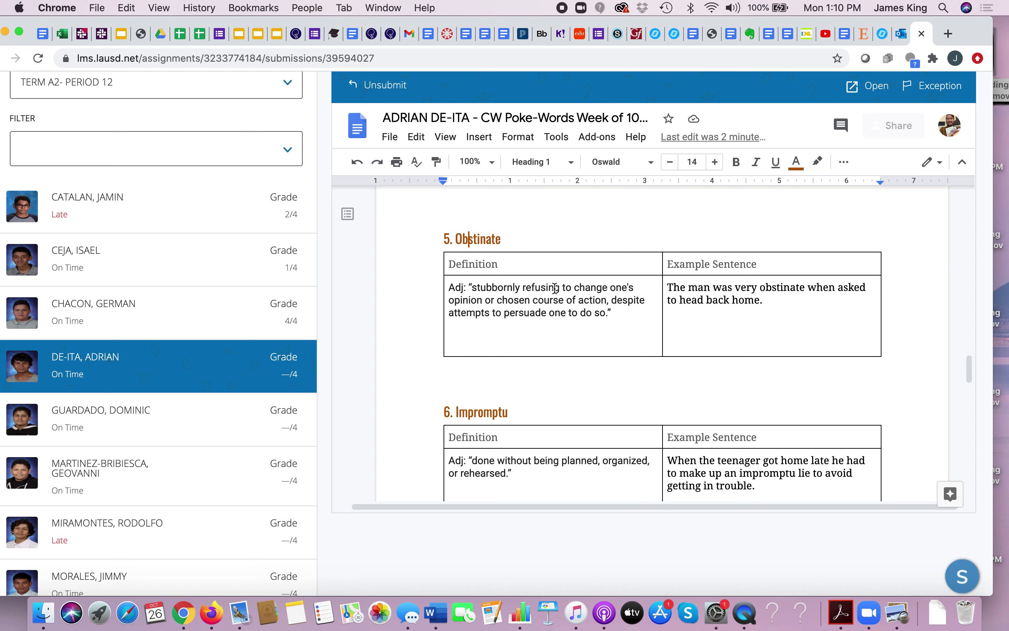
scroll(555, 292, down, 5)
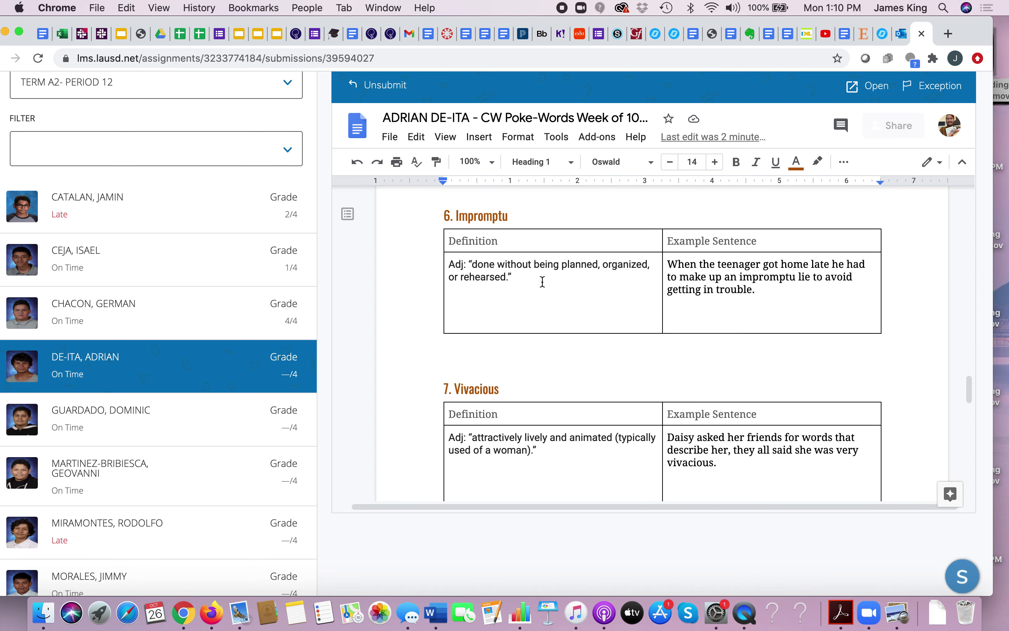
click(537, 278)
click(458, 216)
double_click(463, 216)
click(477, 263)
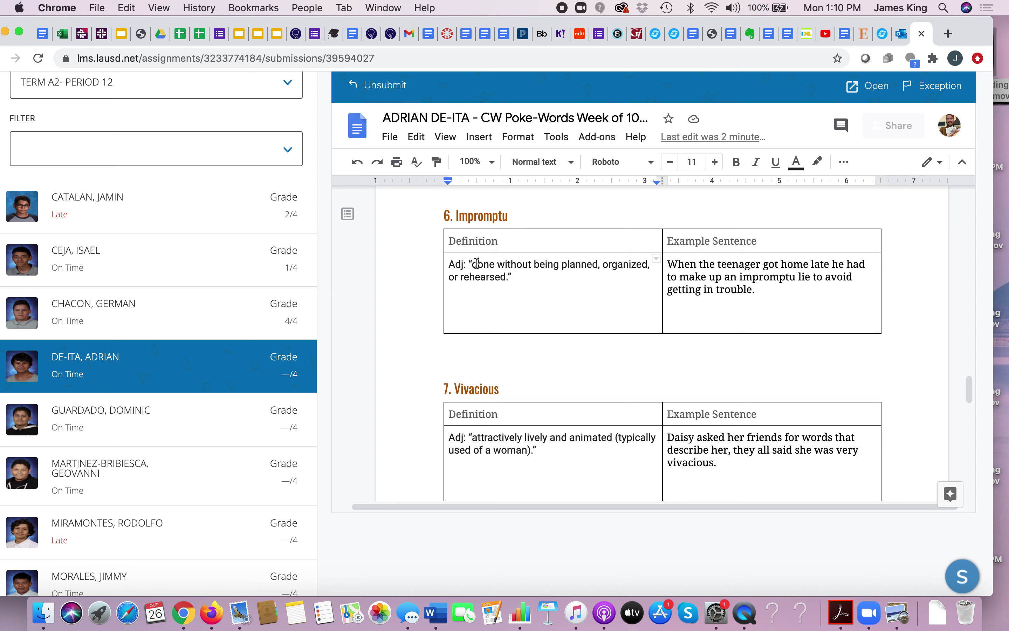
drag(474, 263, 577, 271)
click(572, 279)
drag(509, 216, 453, 217)
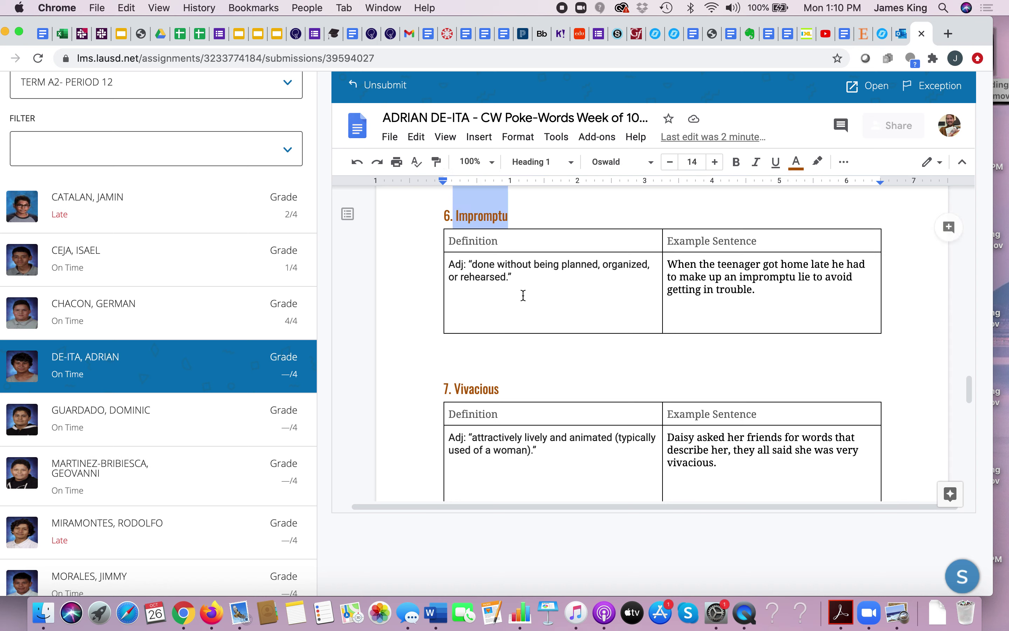
click(530, 277)
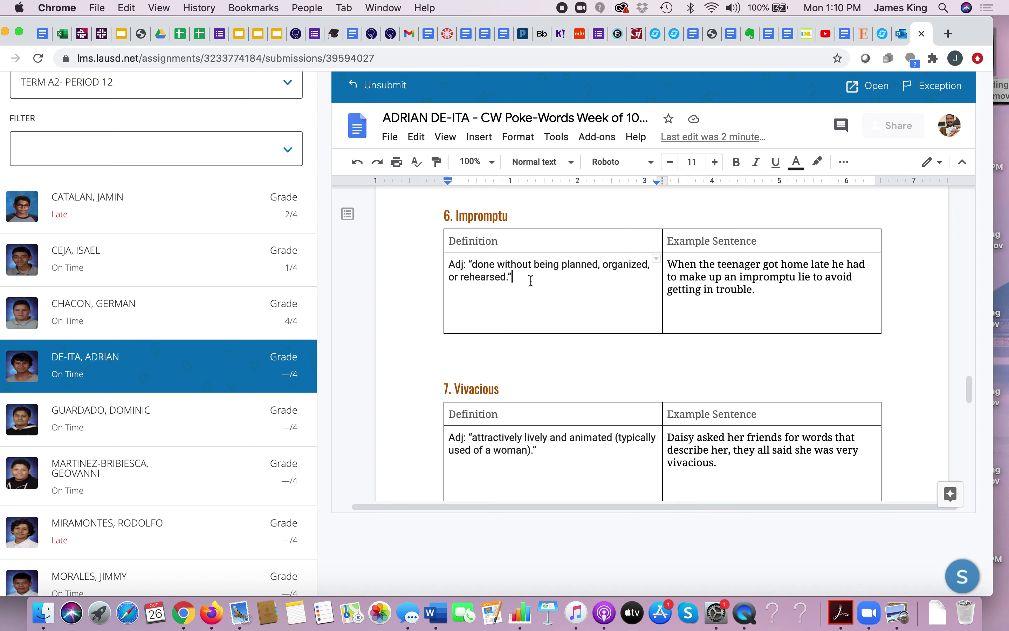
click(513, 217)
mouse_move(514, 217)
mouse_down()
mouse_move(456, 220)
mouse_move(524, 222)
mouse_up()
click(456, 220)
click(547, 297)
drag(666, 264, 799, 286)
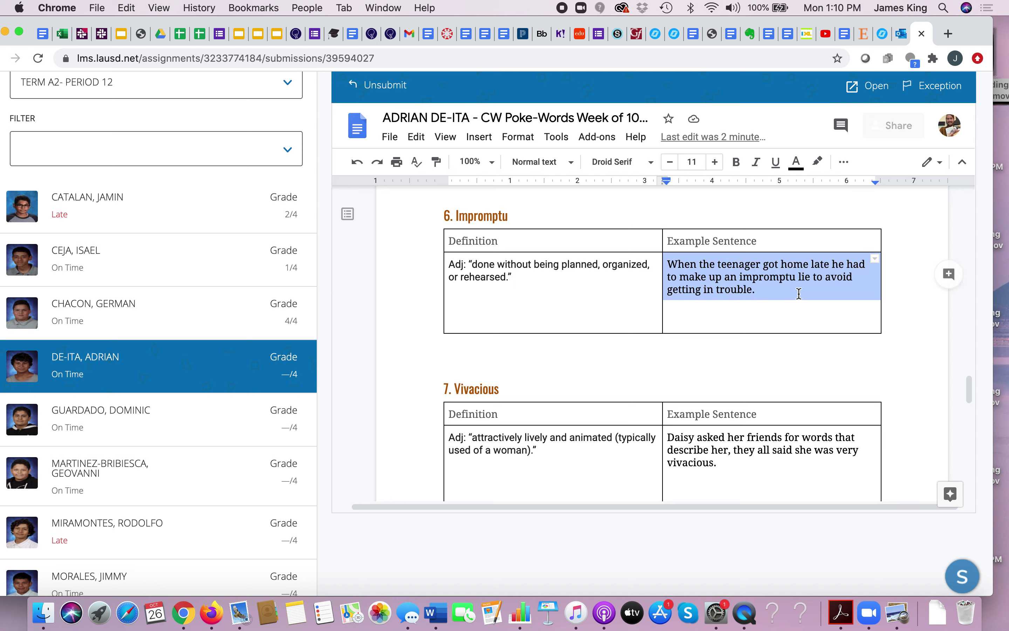
click(798, 293)
drag(757, 290, 669, 267)
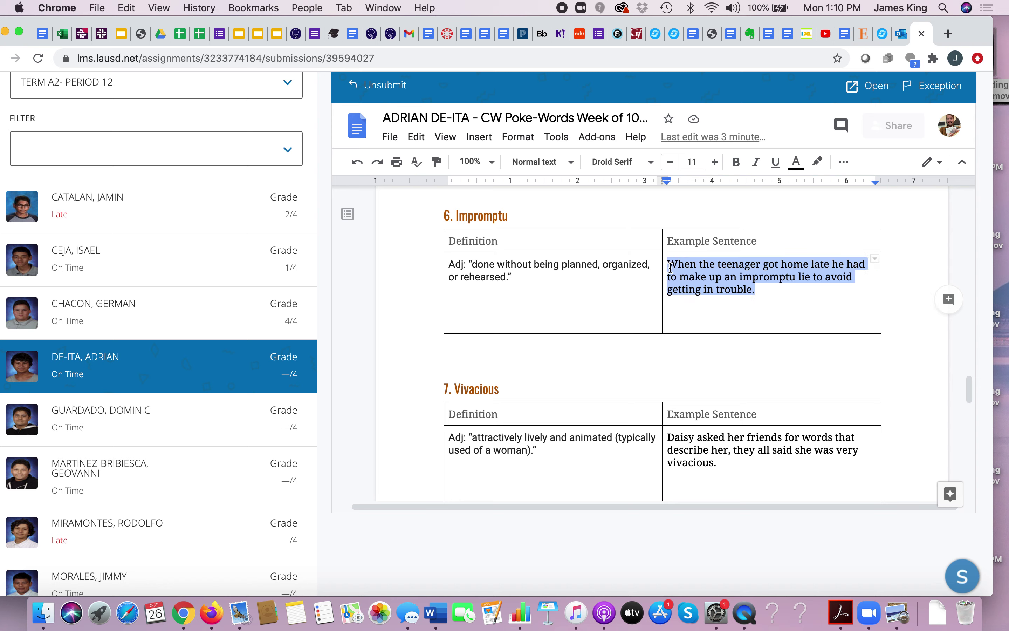
click(737, 282)
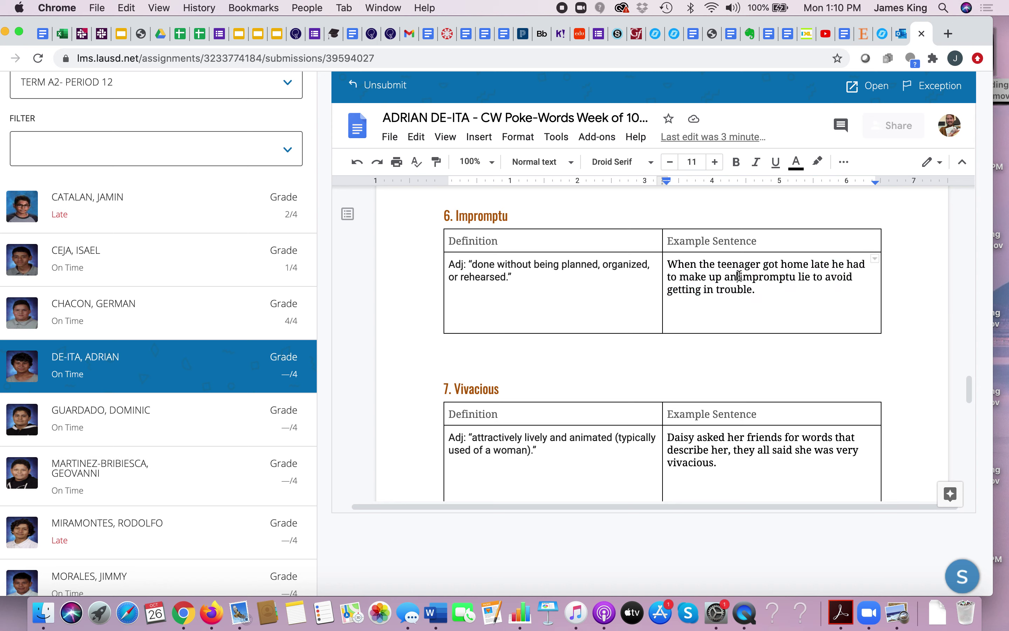
mouse_move(717, 266)
mouse_down()
mouse_move(782, 265)
mouse_move(788, 287)
mouse_move(809, 278)
mouse_move(806, 286)
mouse_move(762, 267)
mouse_move(718, 267)
mouse_up()
click(809, 278)
click(718, 267)
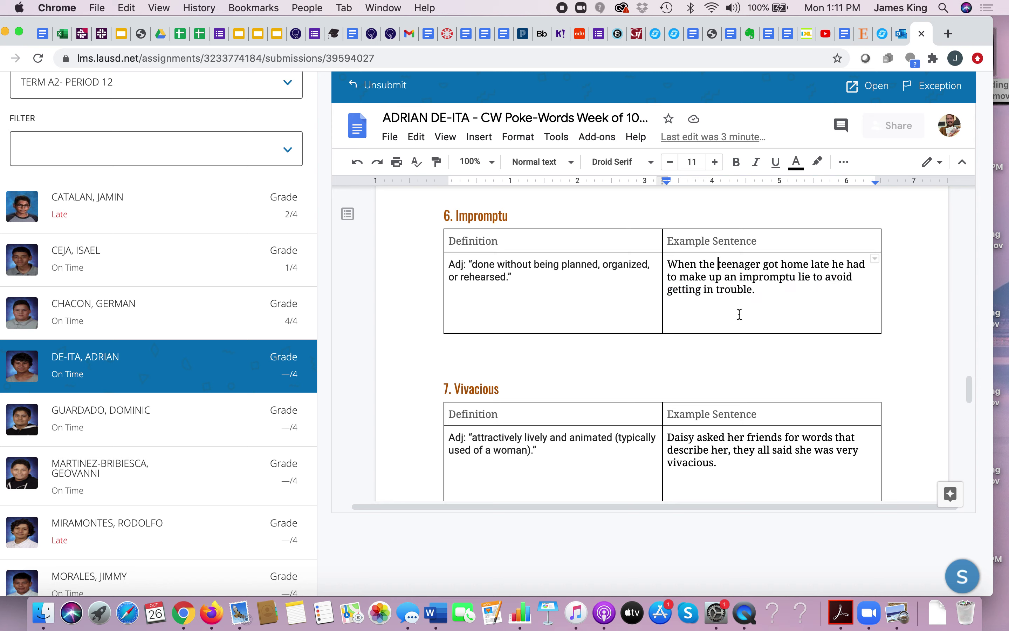
click(553, 287)
drag(553, 287, 461, 263)
click(504, 220)
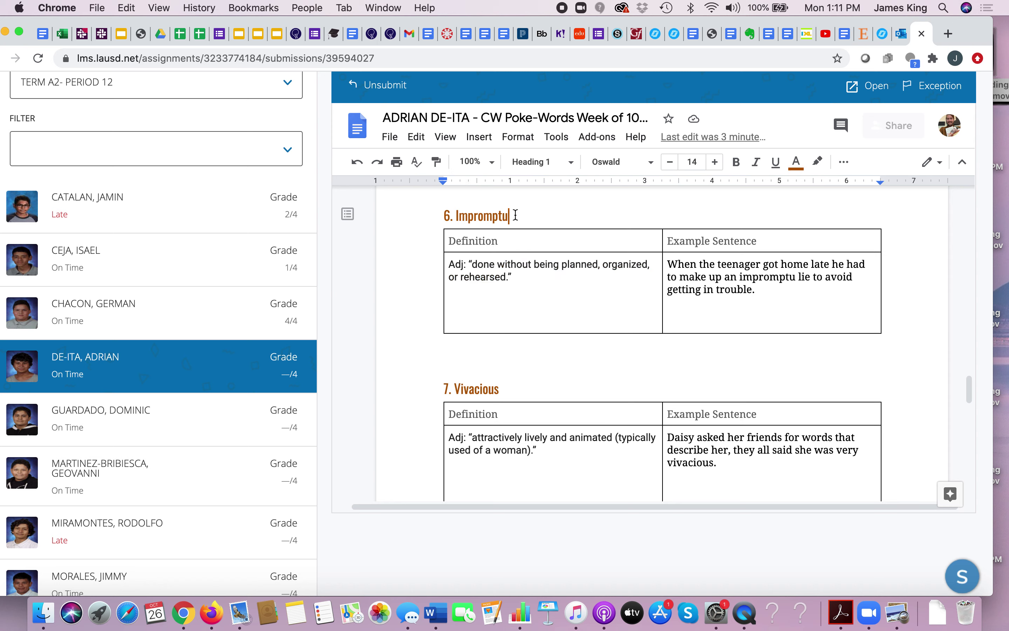
drag(514, 215, 456, 215)
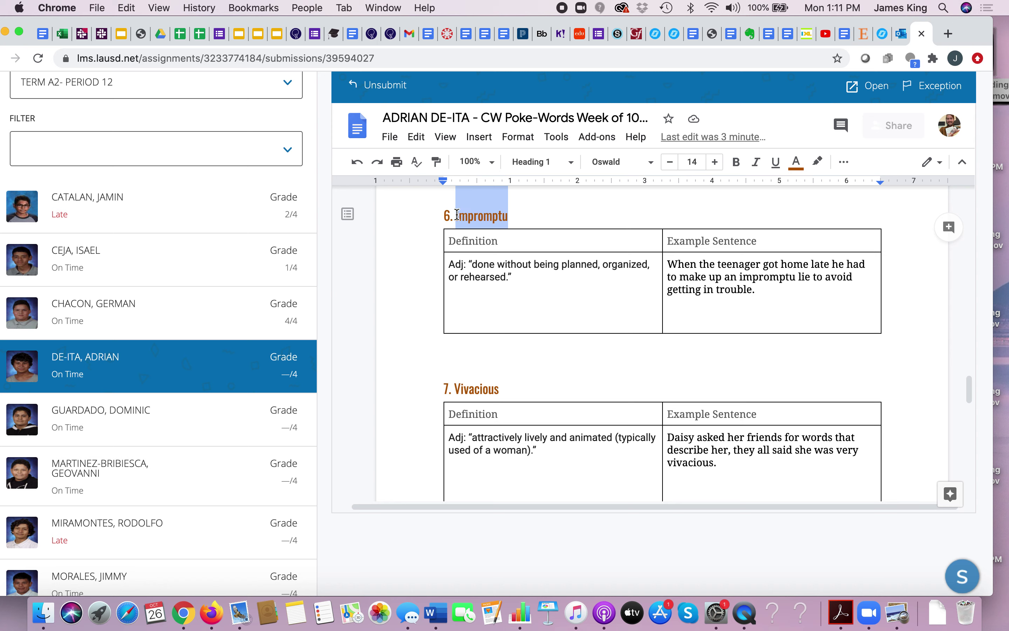
click(457, 214)
click(522, 217)
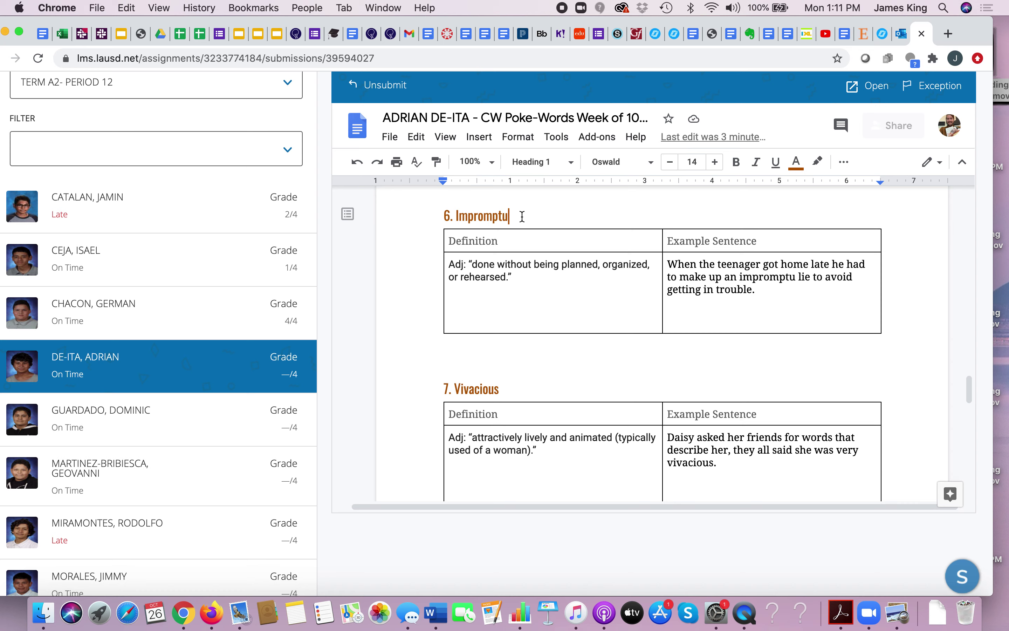
- Highlight 'lively and animated' in the 7. Vivacious definition
scroll(522, 217, down, 3)
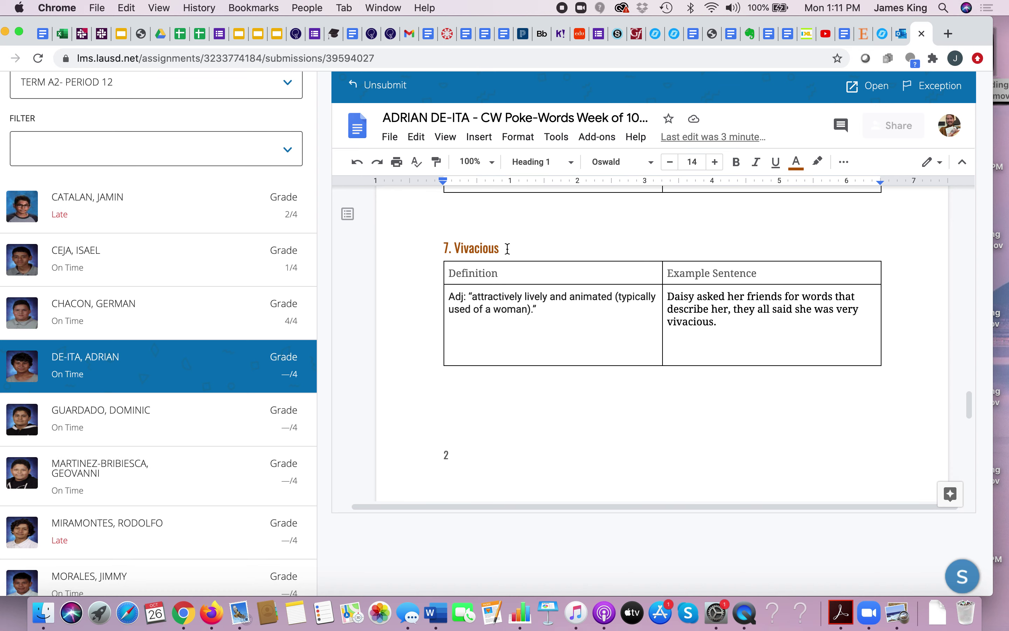
click(507, 249)
drag(524, 298, 611, 297)
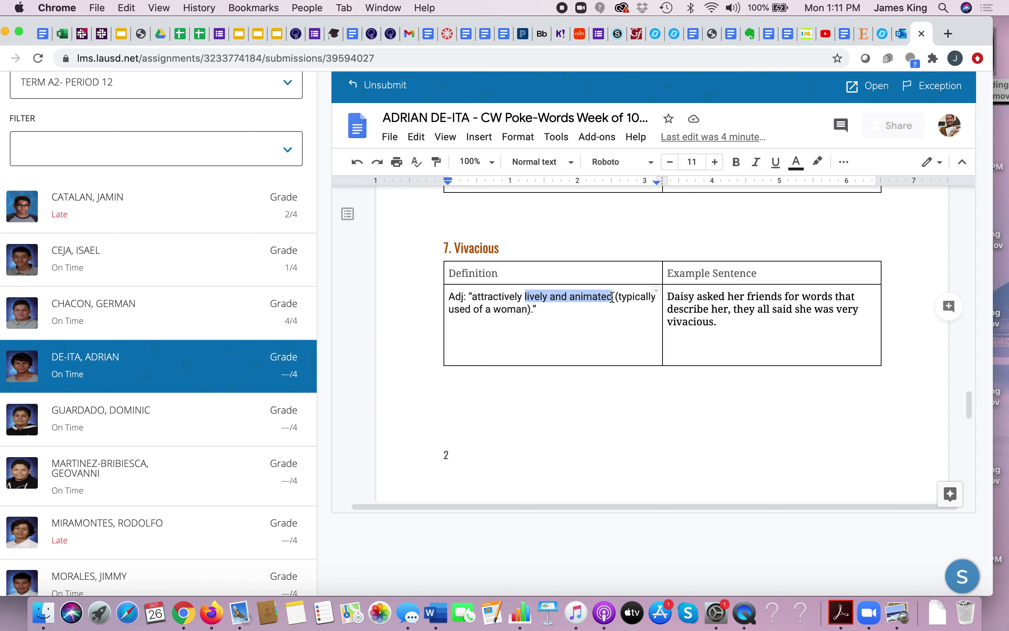
click(611, 297)
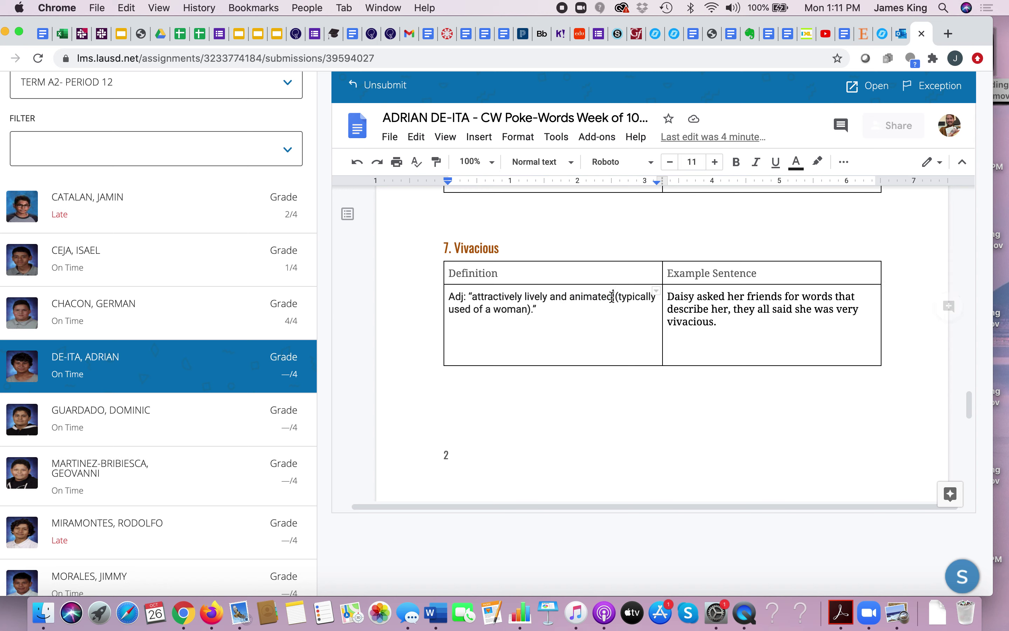
- Select the heading word Vivacious, then scroll down toward 8. Counteract
mouse_move(453, 249)
mouse_down()
mouse_move(498, 248)
mouse_move(460, 252)
mouse_up()
click(476, 249)
click(458, 253)
double_click(458, 252)
click(480, 252)
scroll(509, 306, down, 8)
- Highlight the 8. Counteract heading and its quoted definition to review them
scroll(511, 308, down, 1)
click(517, 319)
drag(517, 319, 443, 332)
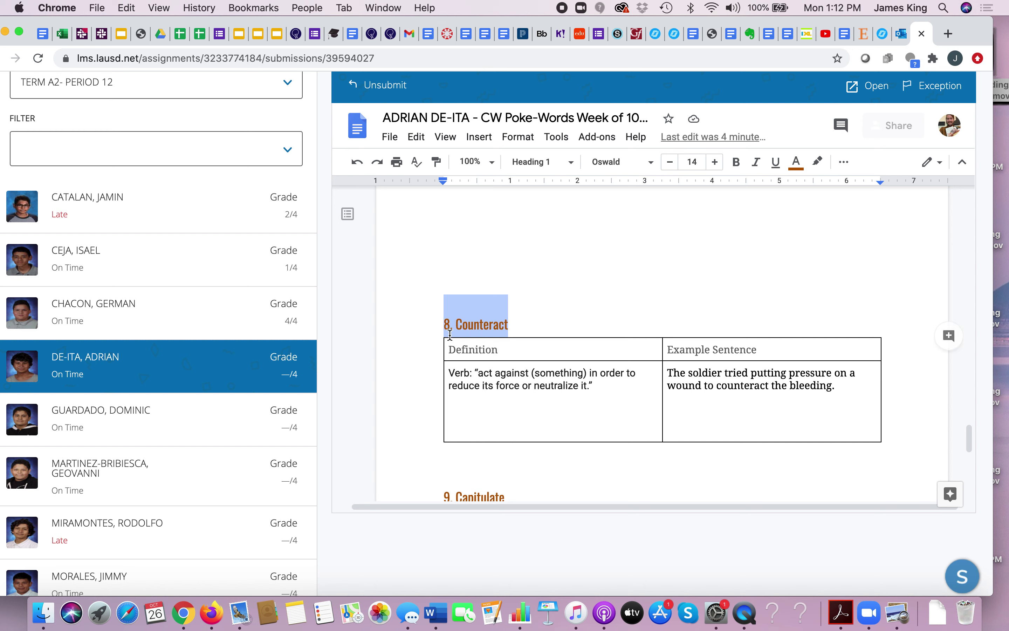
click(476, 372)
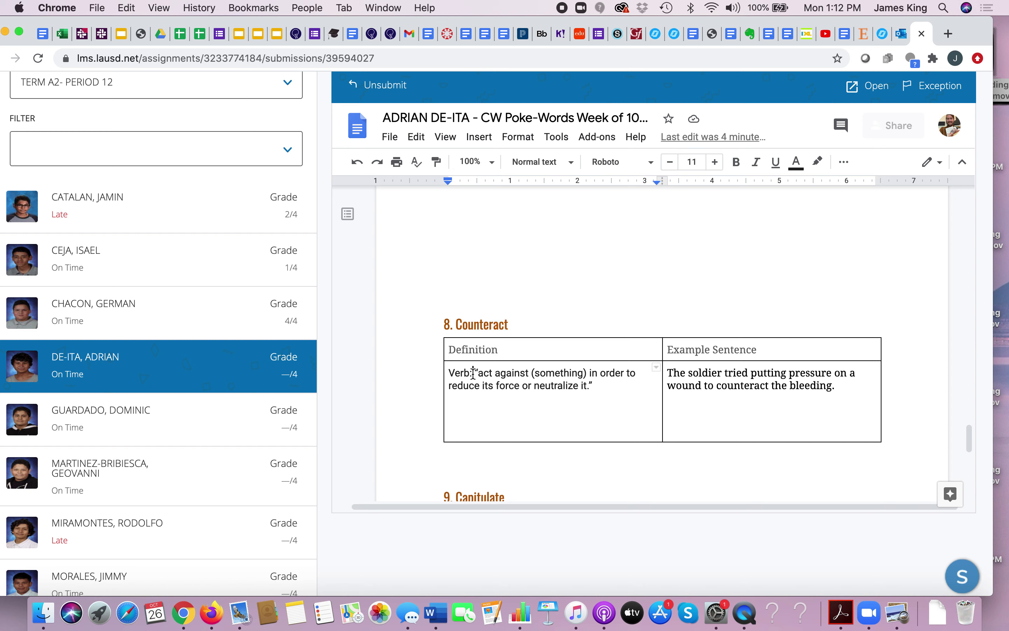
drag(474, 372, 596, 386)
click(596, 386)
- Highlight the 9. Capitulate heading and the start of its definition
scroll(478, 370, down, 6)
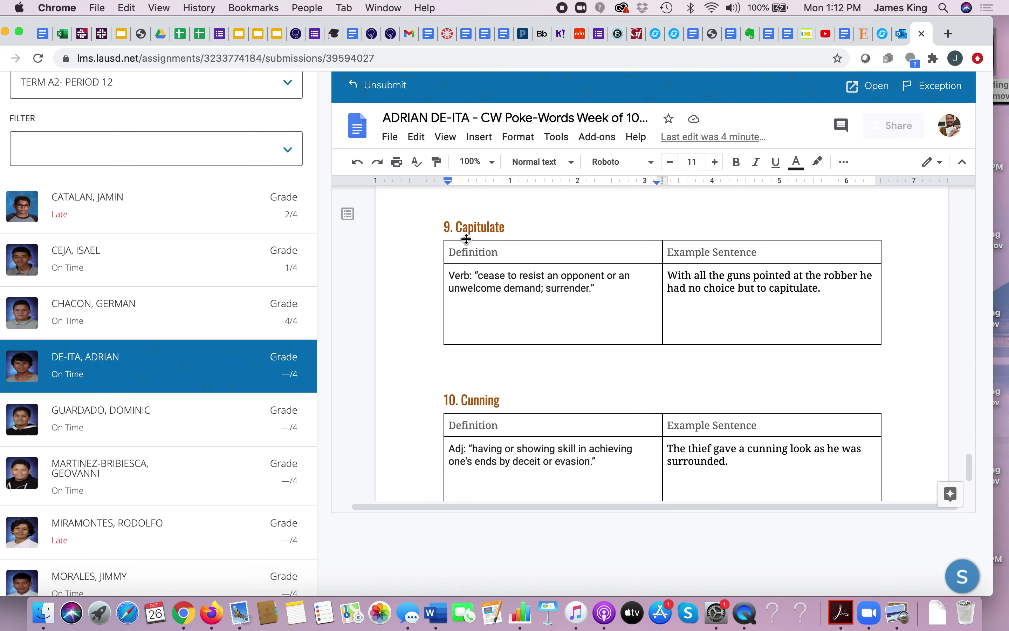
click(458, 226)
drag(458, 226, 515, 232)
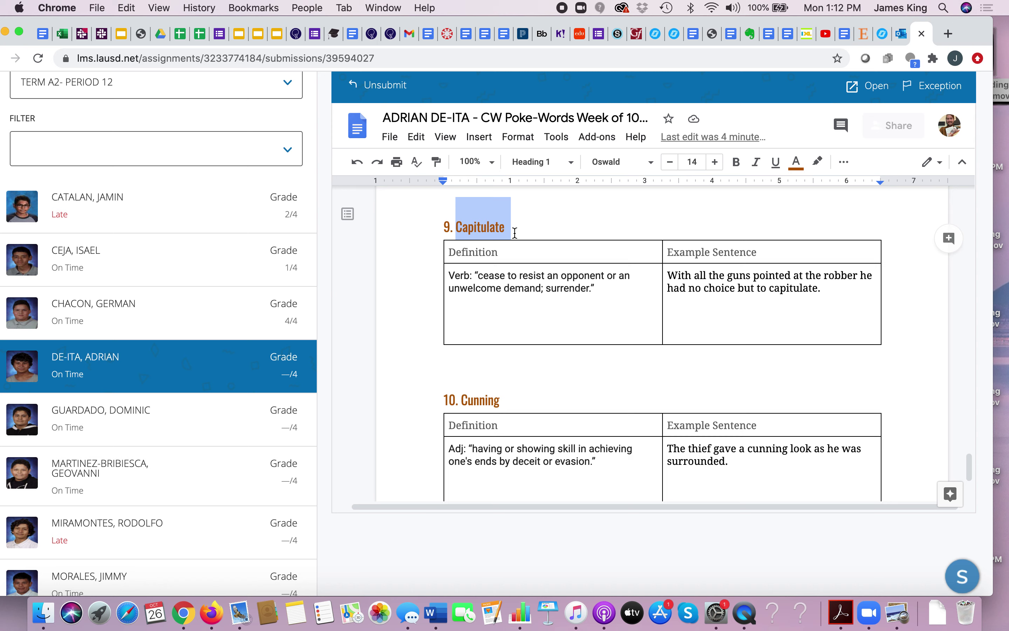
click(515, 232)
drag(474, 275, 601, 289)
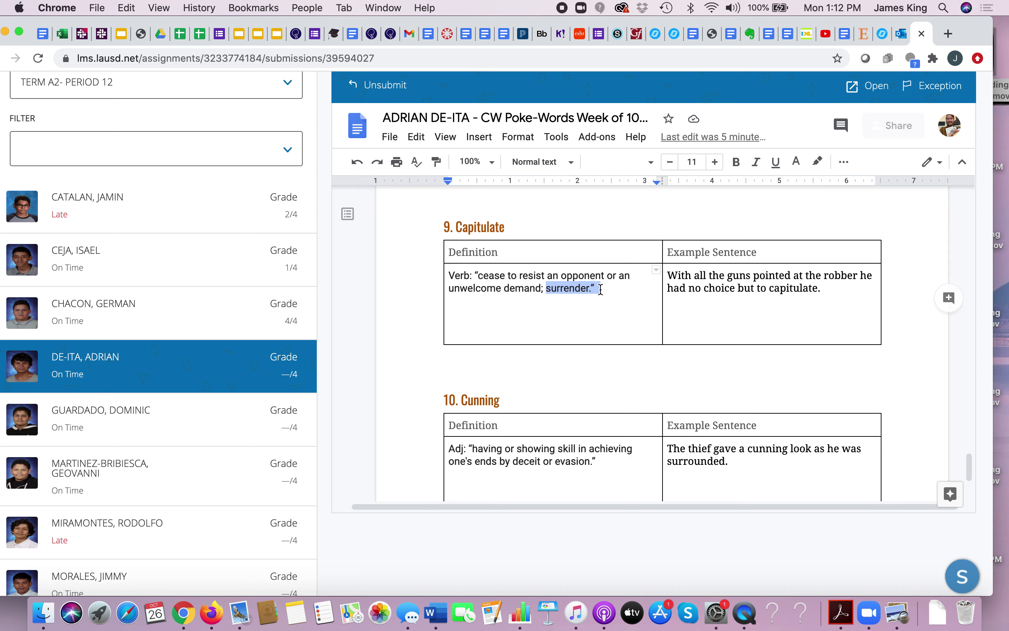
- Highlight the Capitulate example sentence, then the 9. Capitulate heading again
drag(667, 274, 836, 289)
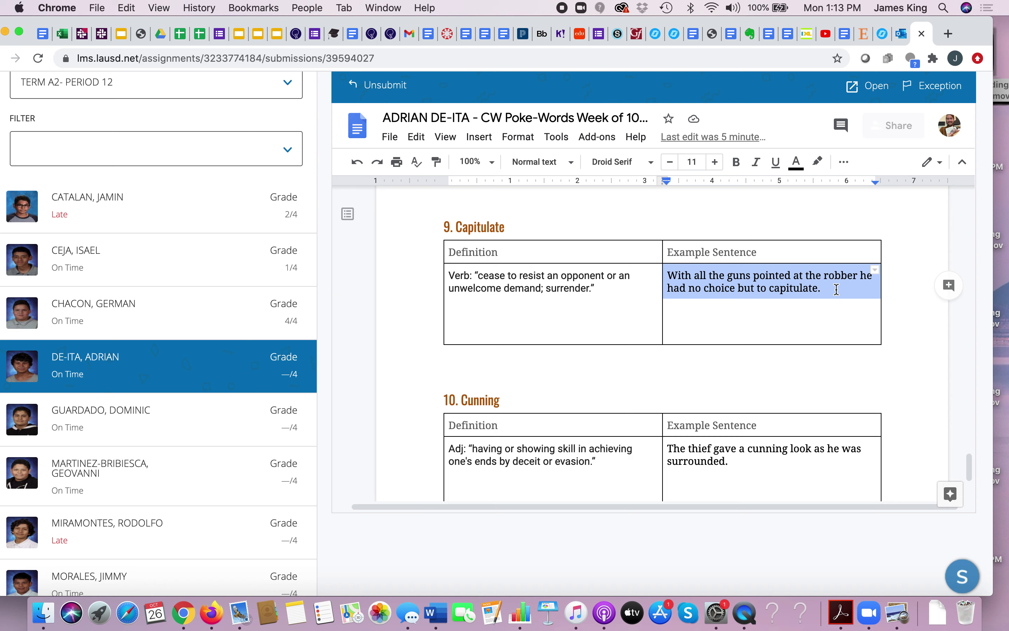
click(533, 227)
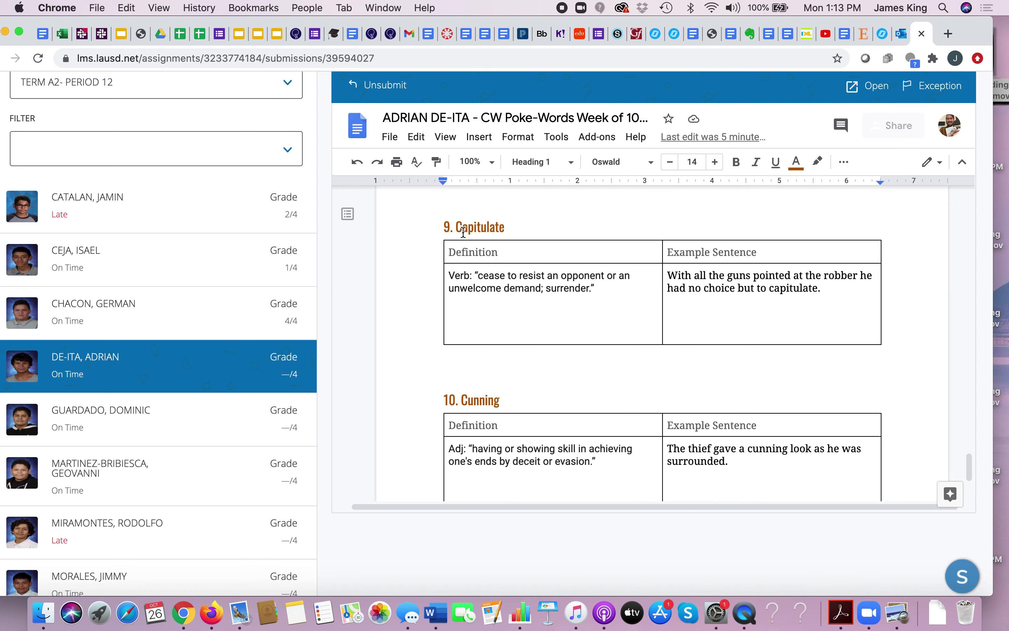
drag(512, 227, 445, 227)
click(447, 228)
scroll(500, 252, down, 8)
scroll(504, 254, up, 4)
scroll(580, 222, down, 1)
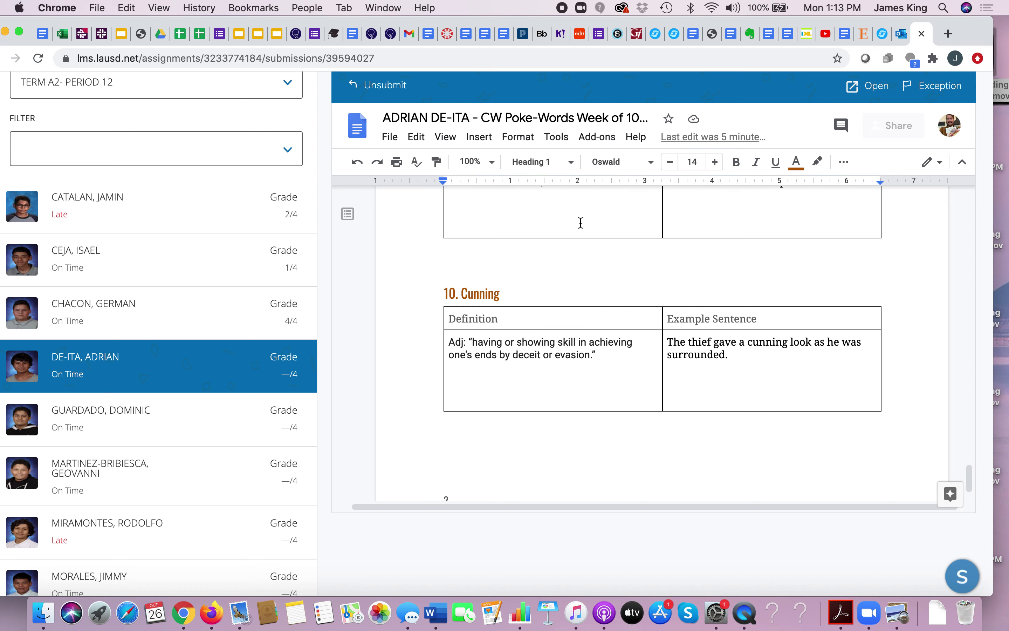
scroll(580, 223, down, 2)
click(515, 238)
click(623, 296)
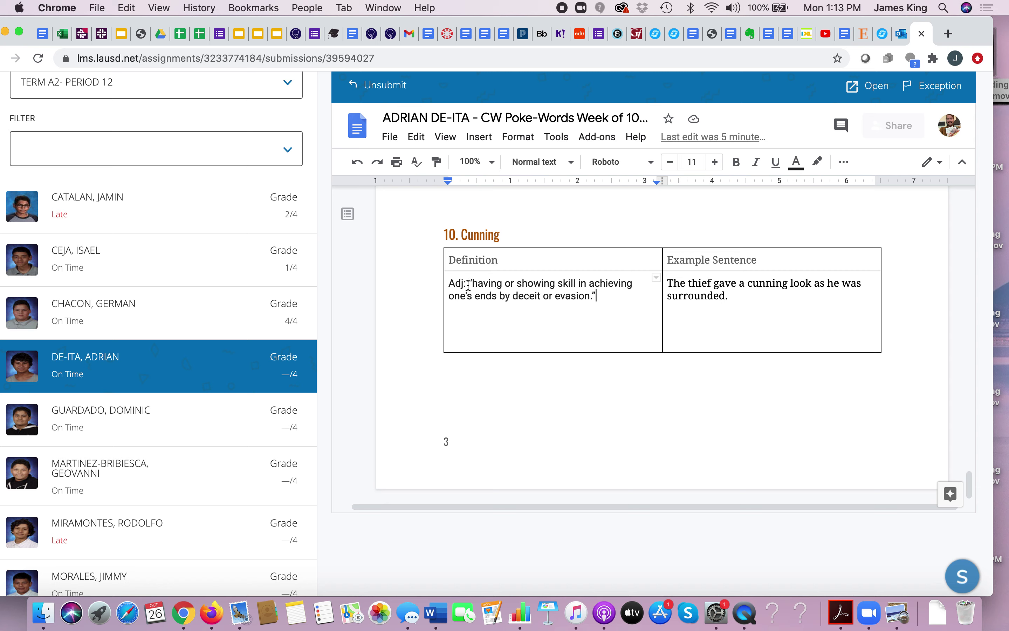
mouse_move(469, 284)
mouse_down()
mouse_move(637, 284)
mouse_move(530, 301)
mouse_move(481, 297)
mouse_up()
click(498, 297)
click(480, 297)
drag(513, 296, 595, 296)
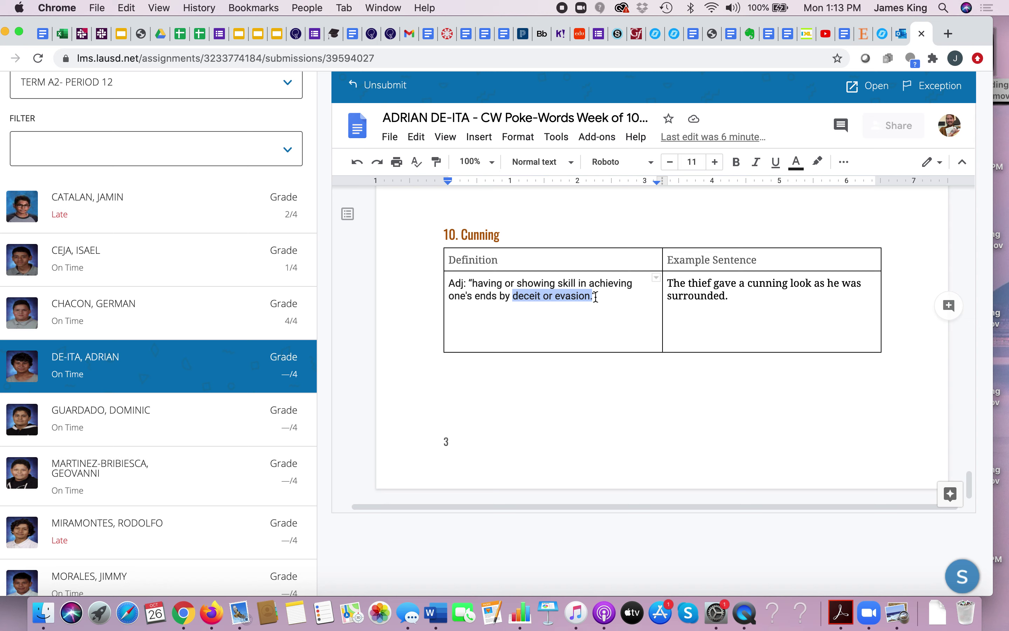
click(595, 297)
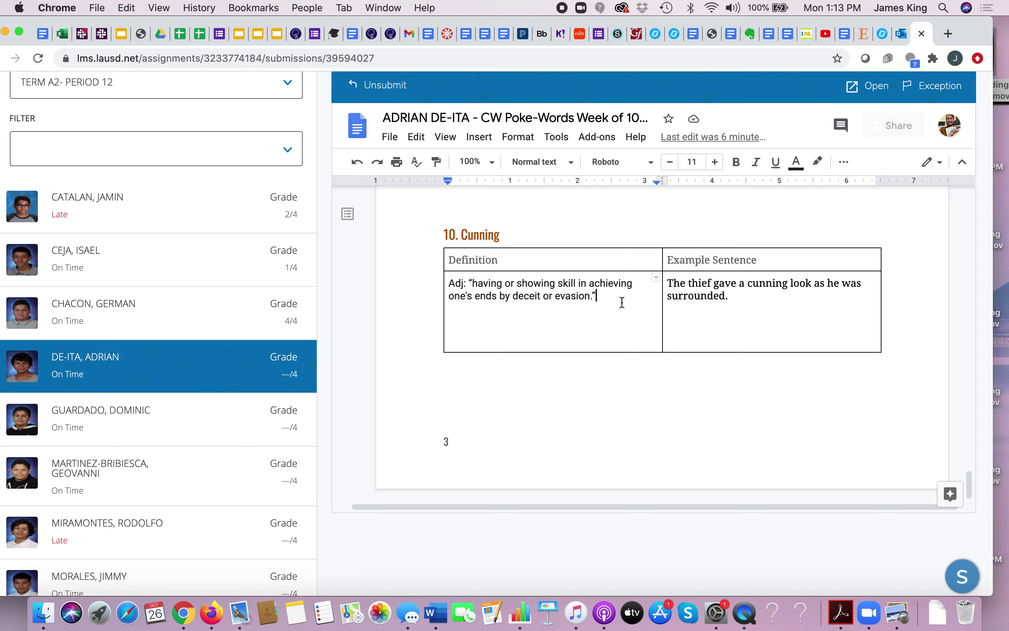
scroll(622, 300, up, 1)
click(644, 297)
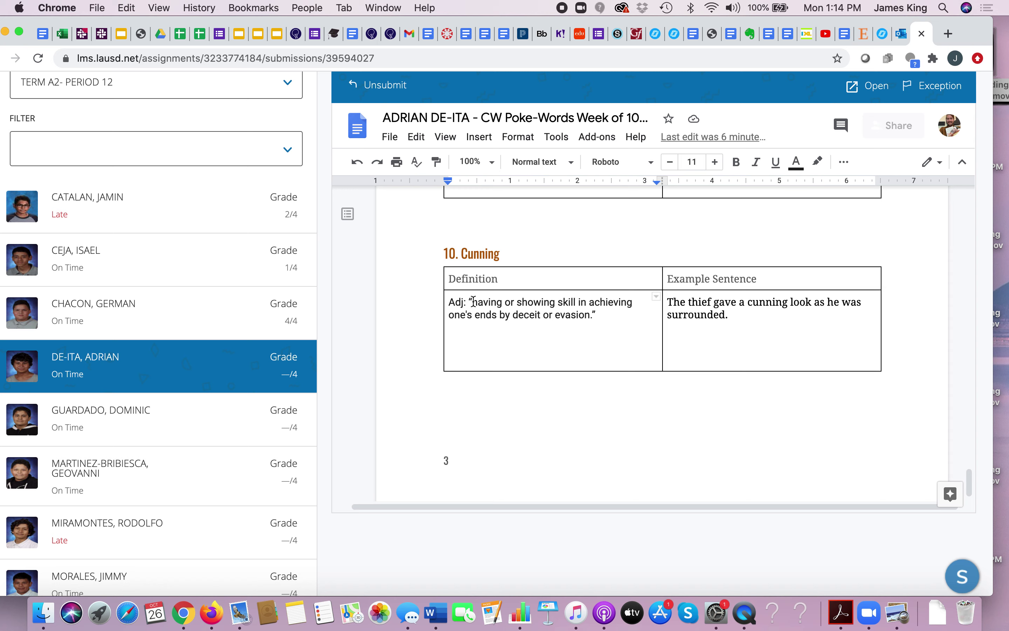
drag(517, 301, 497, 317)
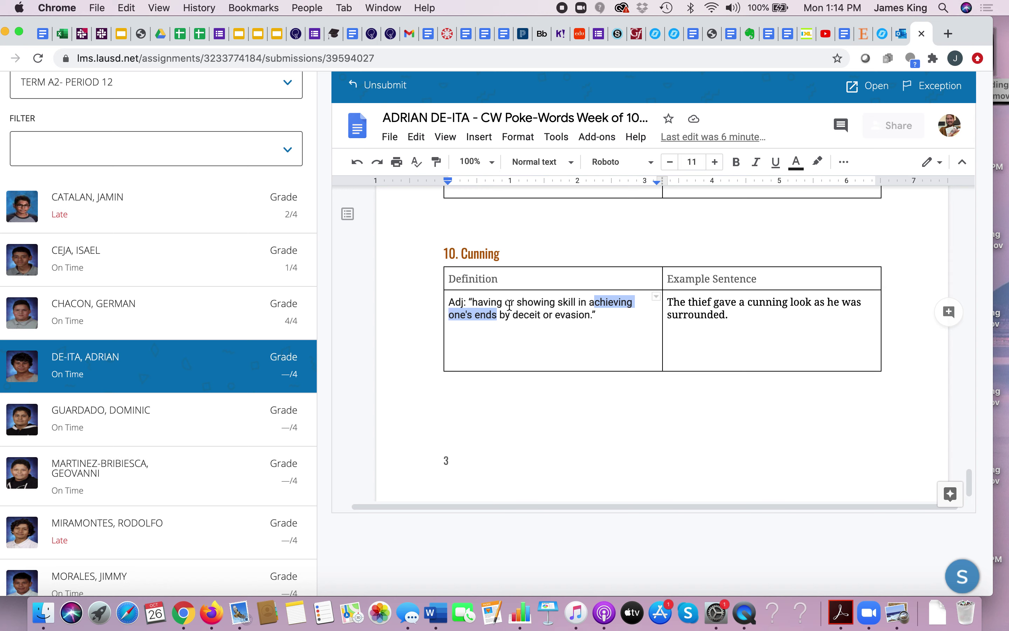
drag(512, 315, 540, 313)
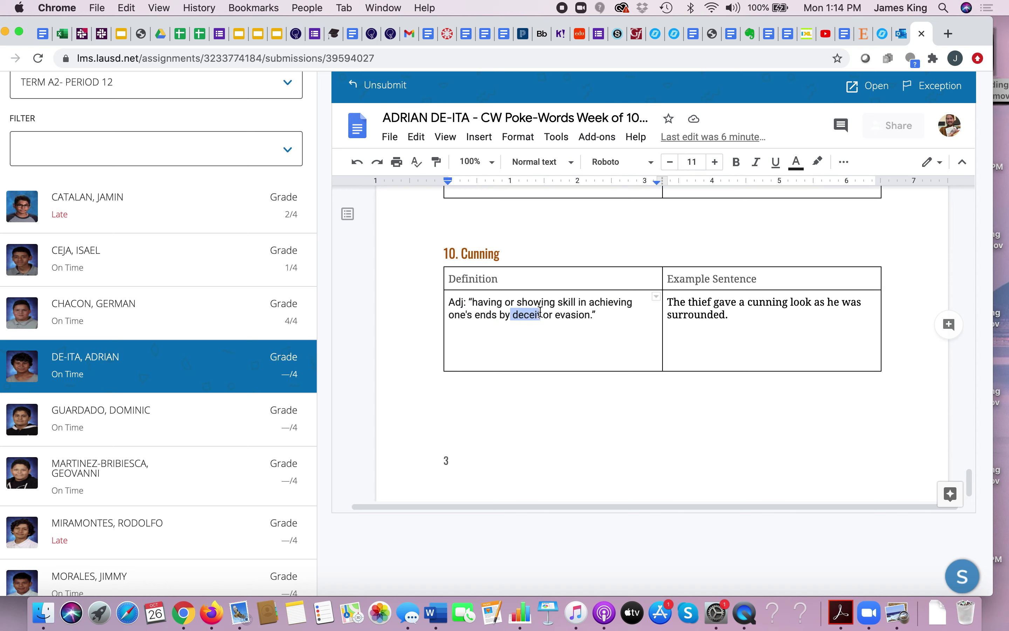
click(696, 375)
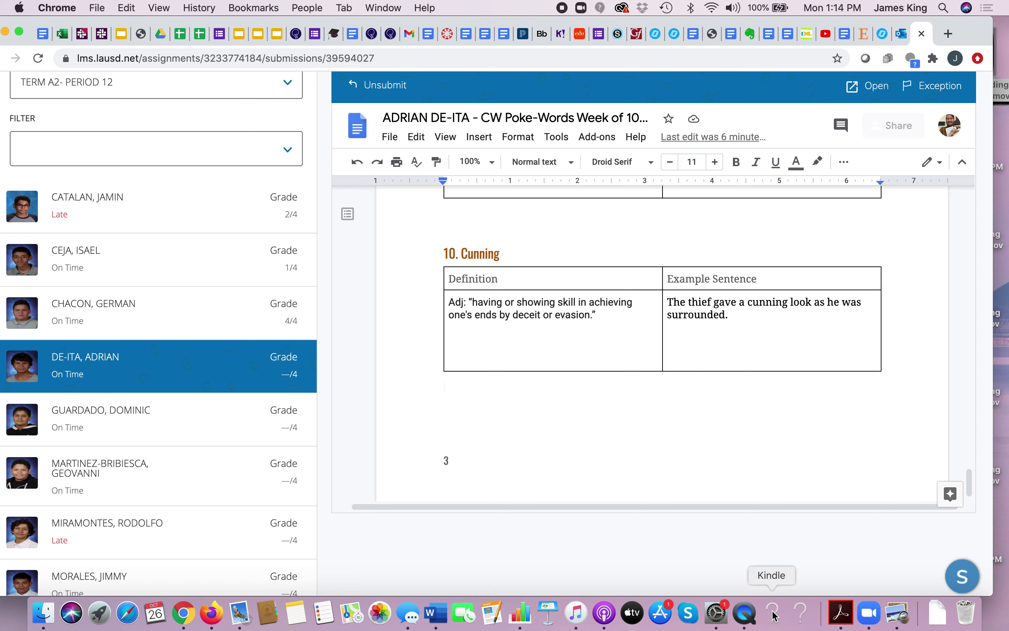
click(744, 612)
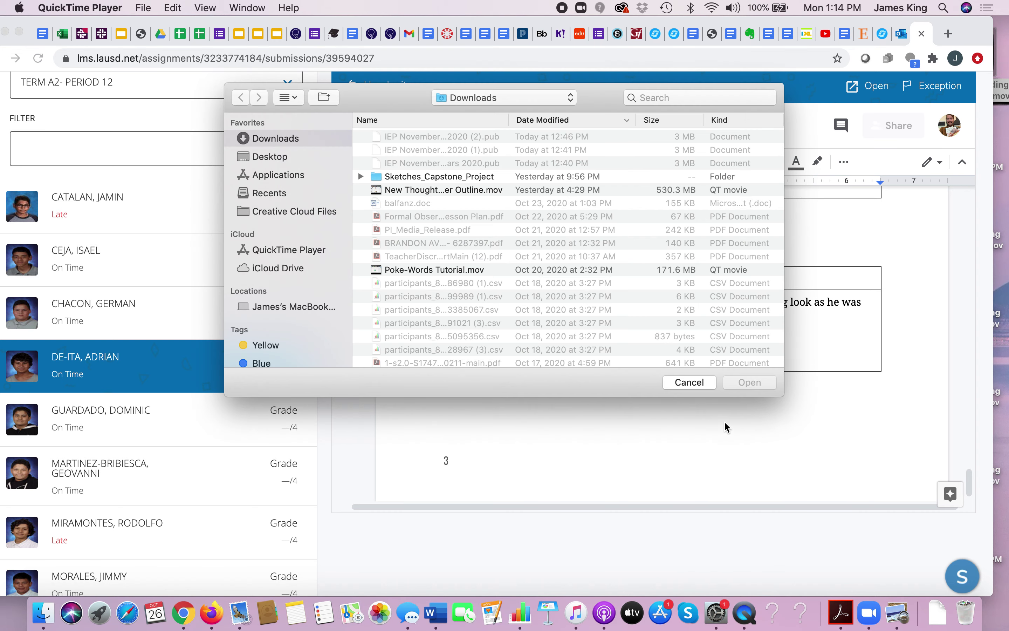
click(697, 383)
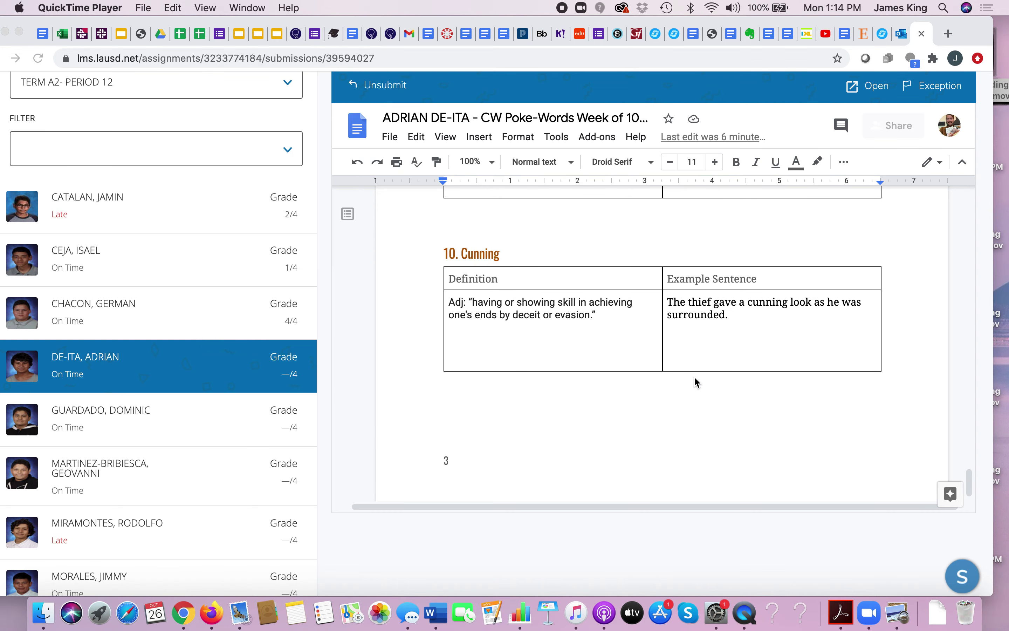